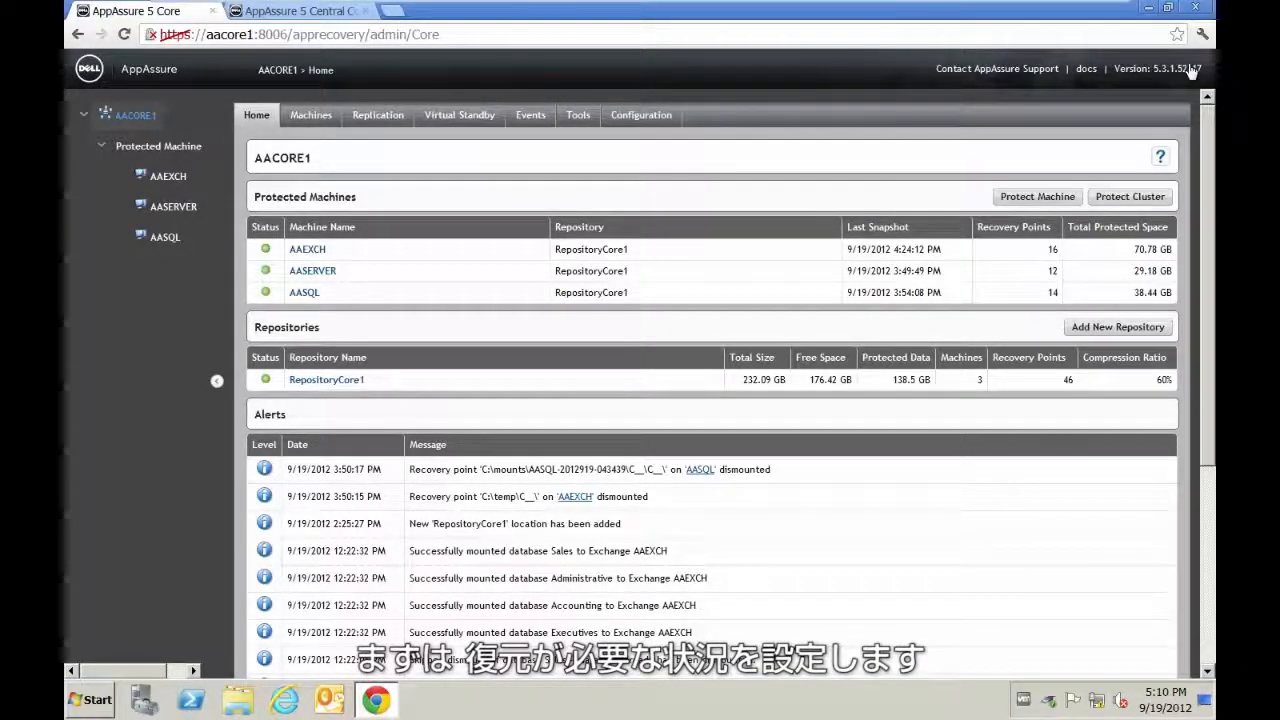
Switch to the AAExch virtual machine and bring up the Exchange Management Console at full size.
{"action": "mouse_move", "coordinate": [1104, 8]}
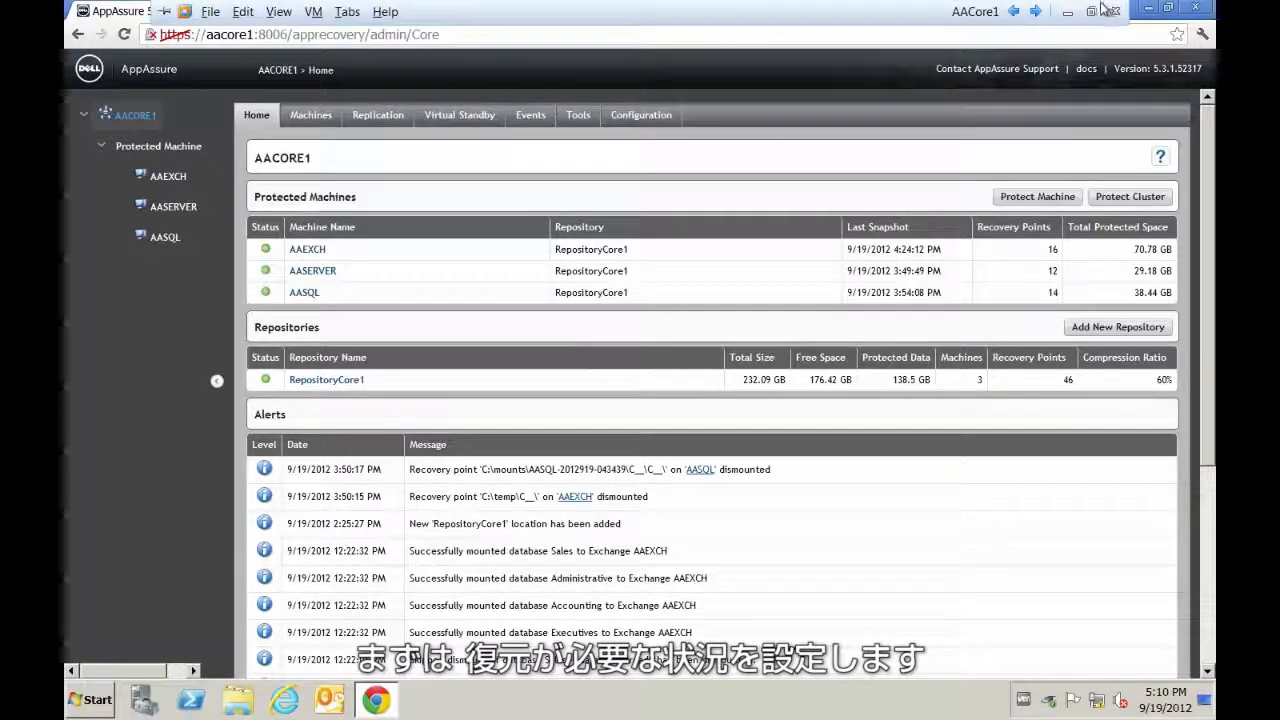
{"action": "left_click", "coordinate": [1035, 12]}
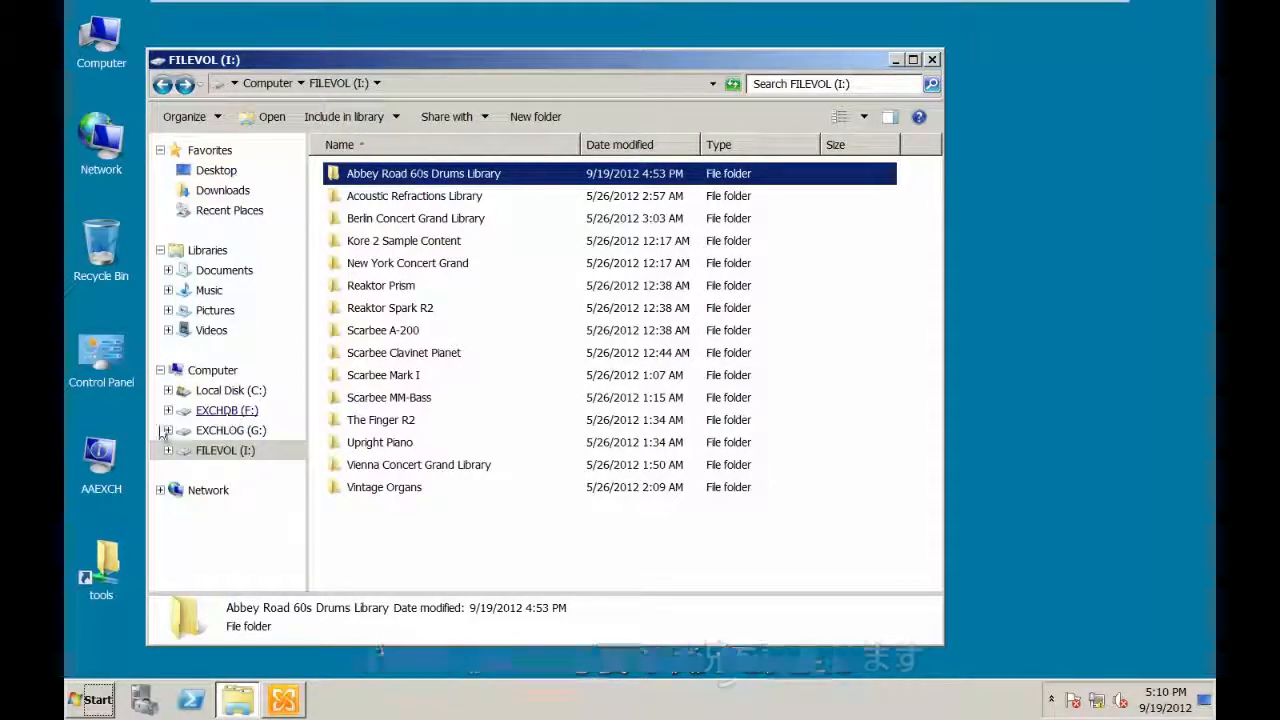
{"action": "left_click", "coordinate": [283, 699]}
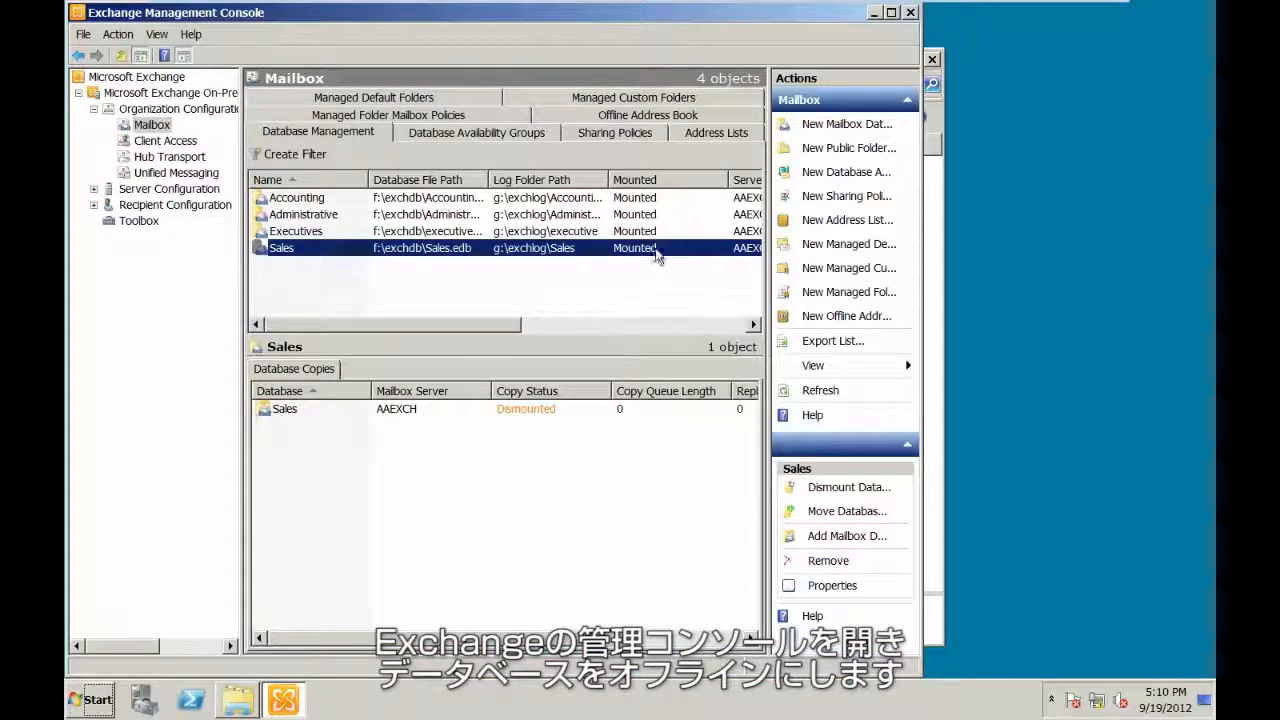
{"action": "left_click", "coordinate": [890, 16]}
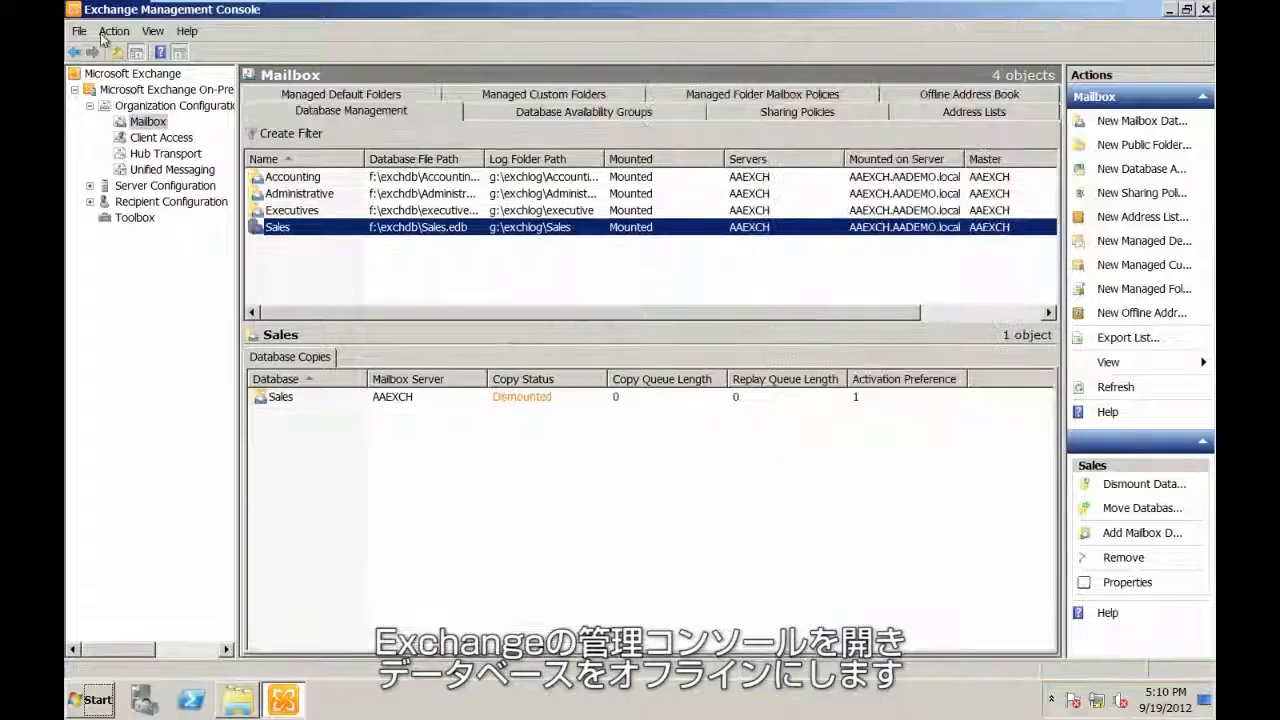
Dismount the Accounting and Administrative mailbox databases, confirming each dismount.
{"action": "left_click", "coordinate": [653, 179]}
{"action": "right_click", "coordinate": [653, 179]}
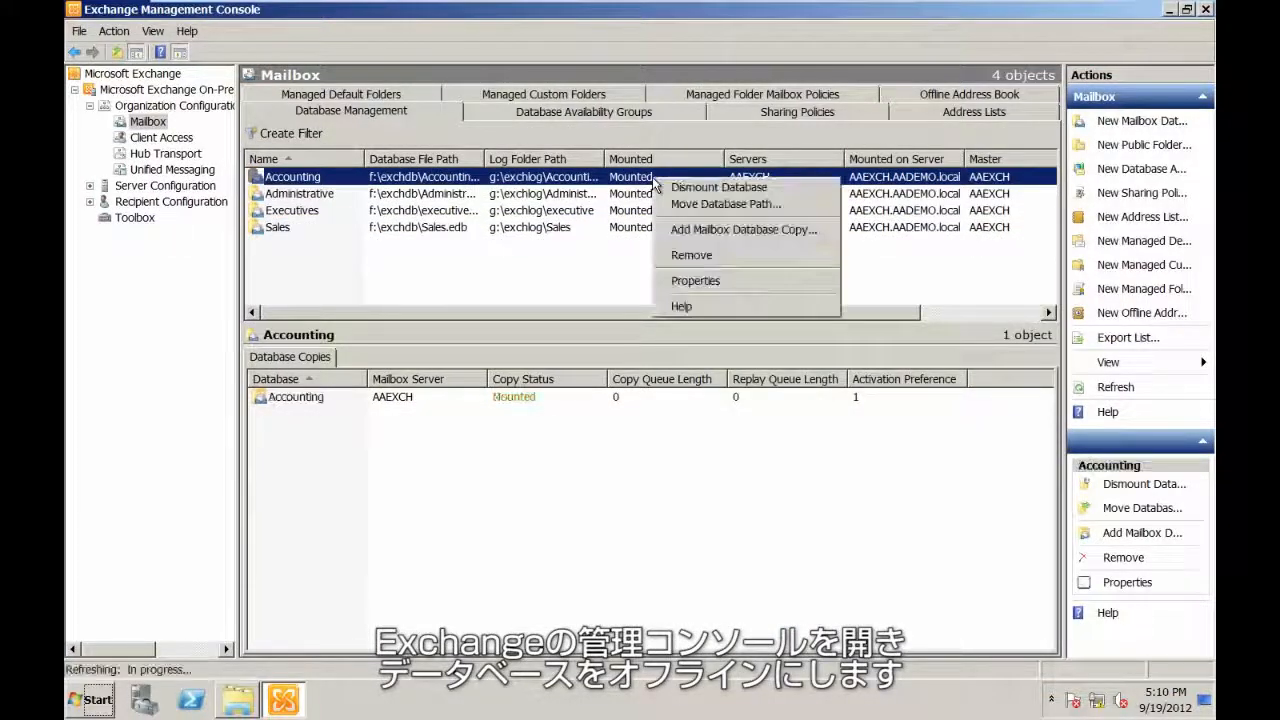
{"action": "left_click", "coordinate": [770, 188]}
{"action": "left_click", "coordinate": [677, 371]}
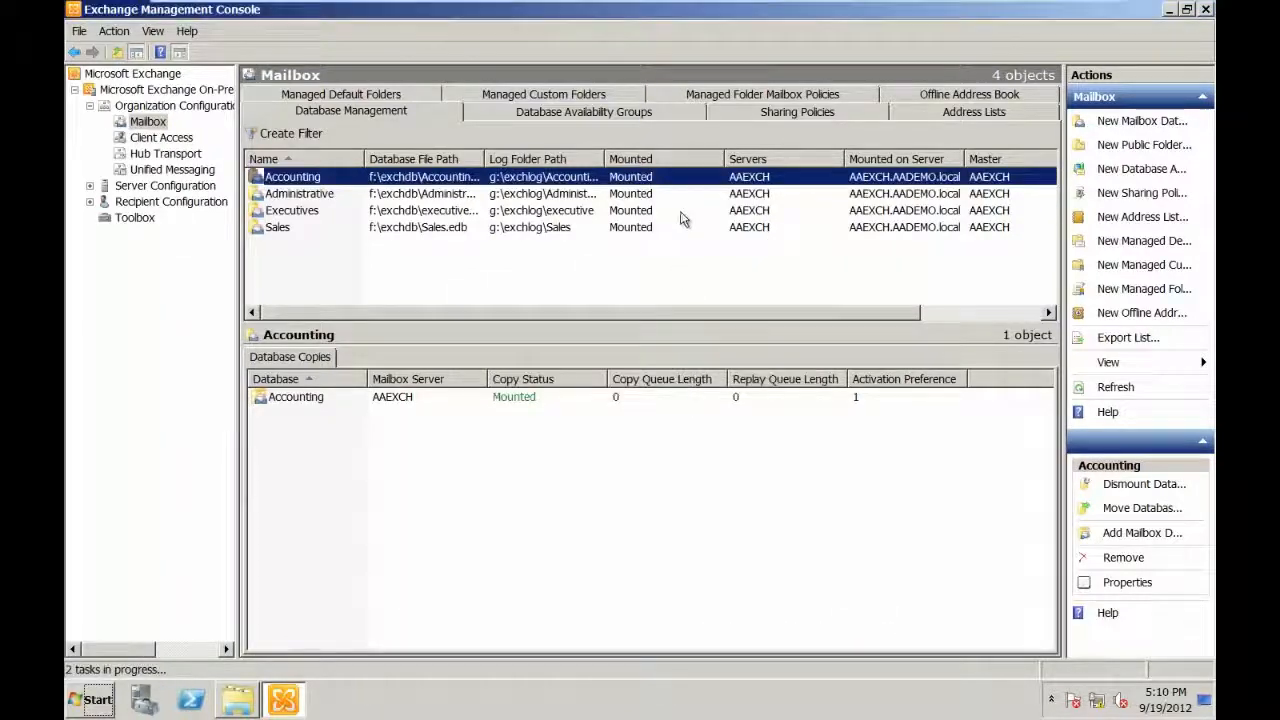
{"action": "right_click", "coordinate": [633, 195]}
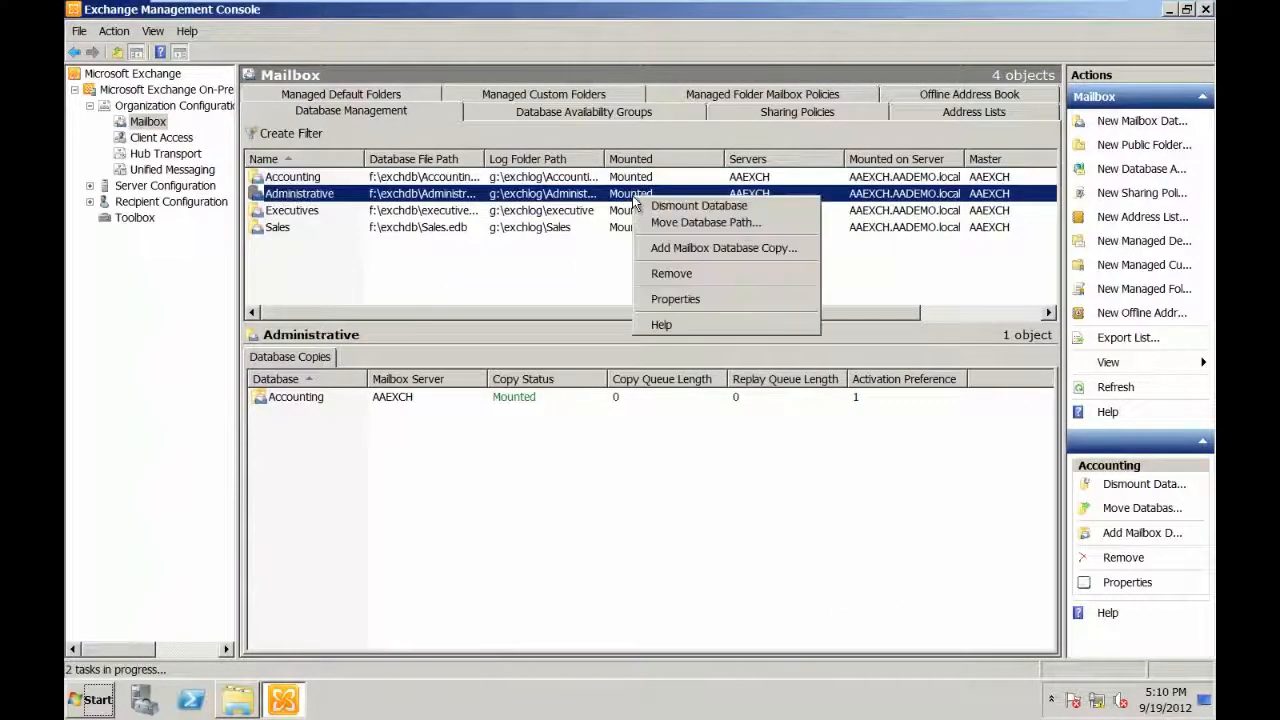
{"action": "left_click", "coordinate": [688, 208]}
{"action": "left_click", "coordinate": [687, 376]}
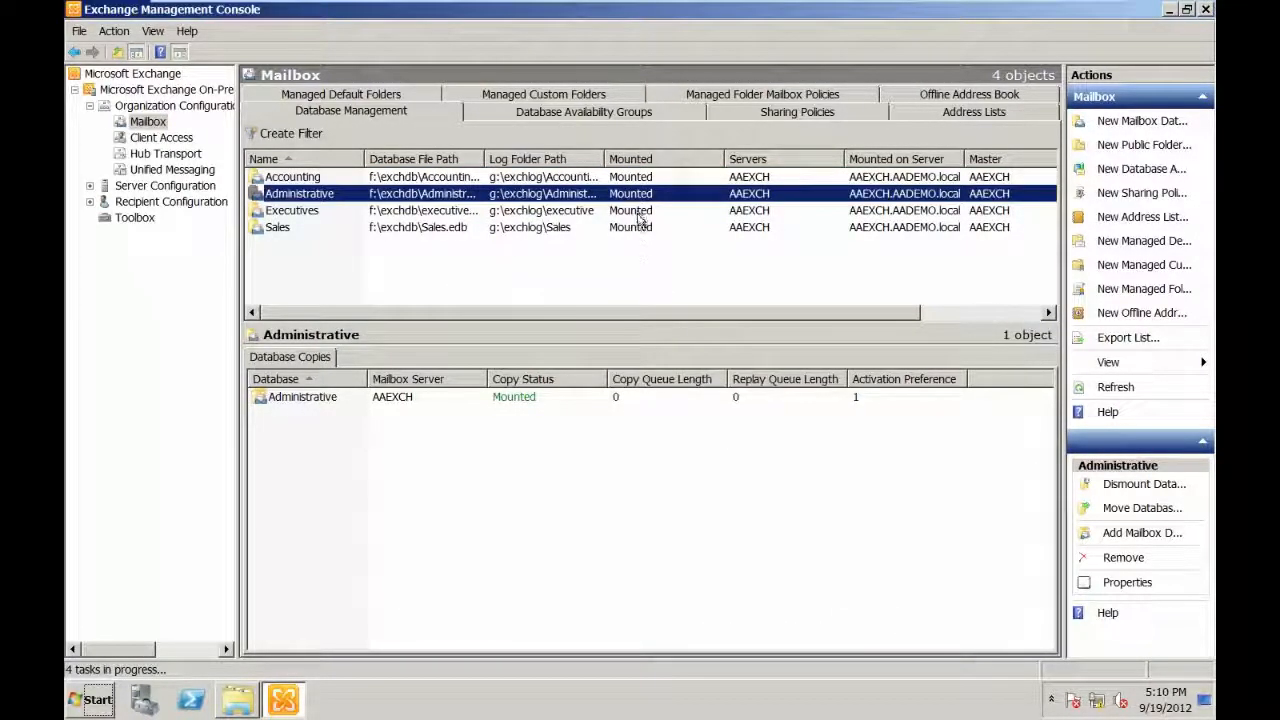
Dismount the Executives and Sales mailbox databases, confirming each dismount.
{"action": "right_click", "coordinate": [637, 212]}
{"action": "left_click", "coordinate": [682, 221]}
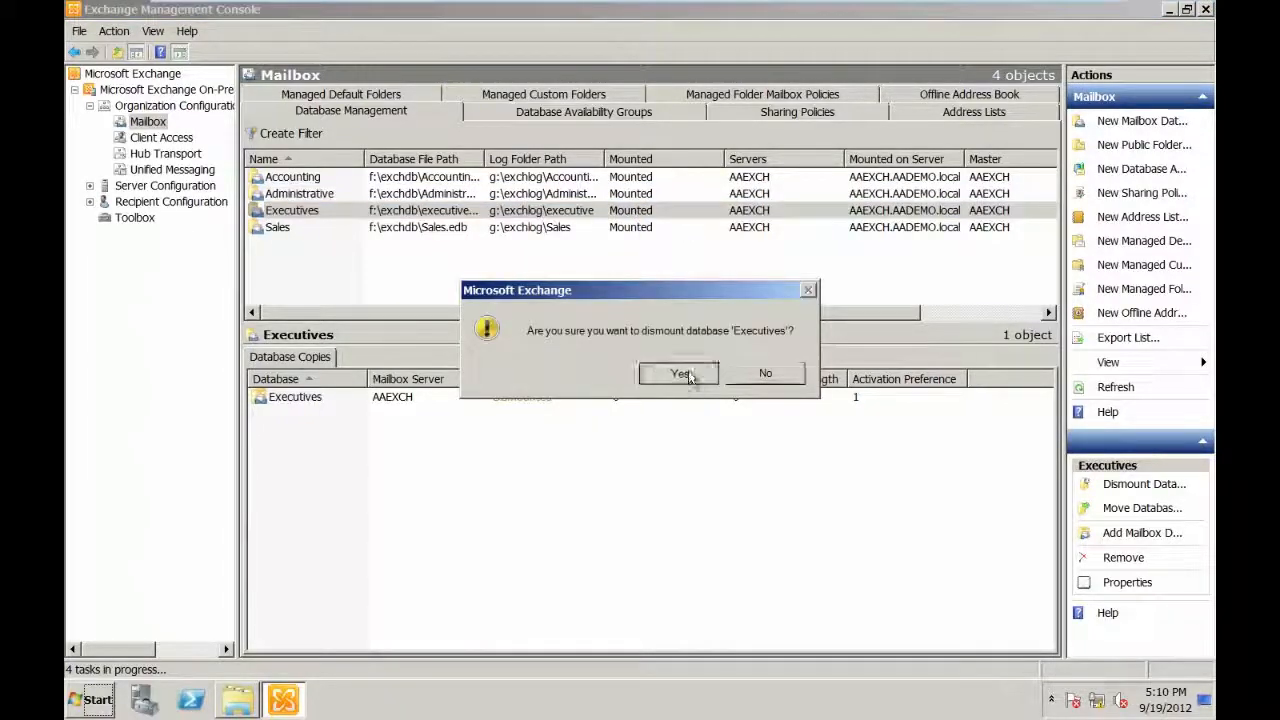
{"action": "left_click", "coordinate": [682, 375]}
{"action": "right_click", "coordinate": [637, 229]}
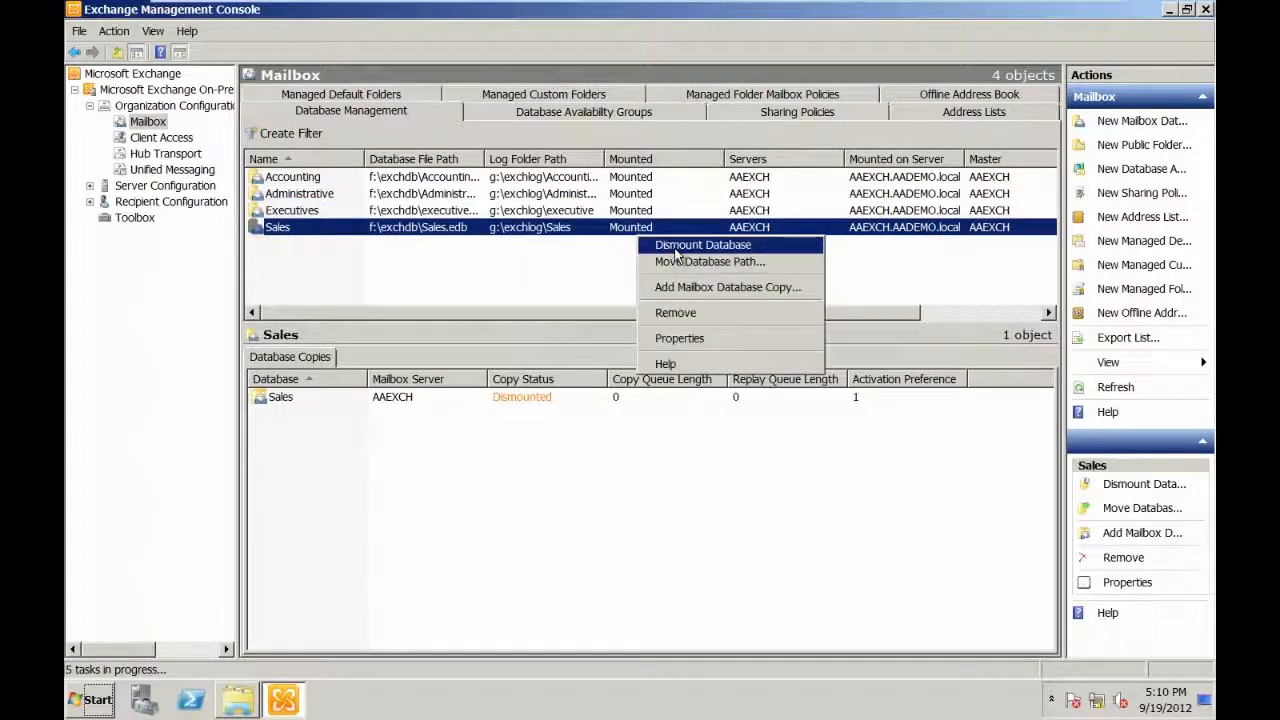
{"action": "left_click", "coordinate": [676, 246]}
{"action": "left_click", "coordinate": [665, 374]}
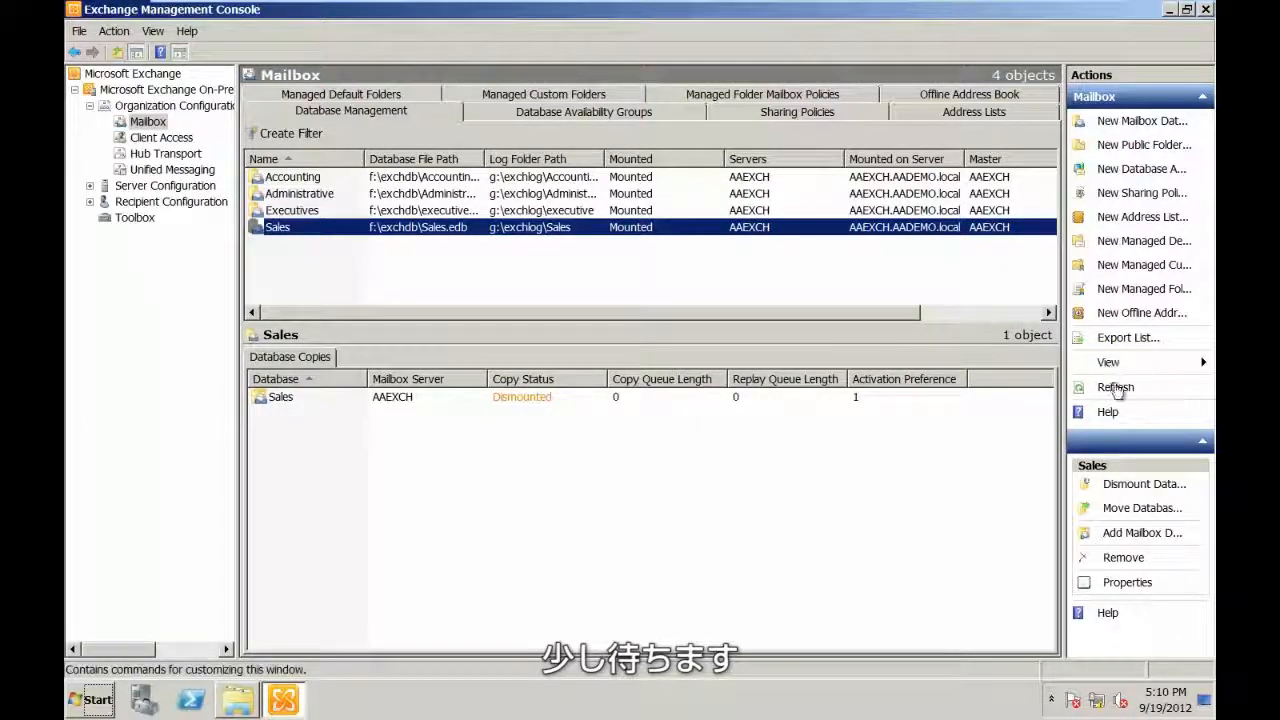
Refresh the mailbox database list repeatedly to check the mount state of all four databases.
{"action": "left_click", "coordinate": [1112, 387]}
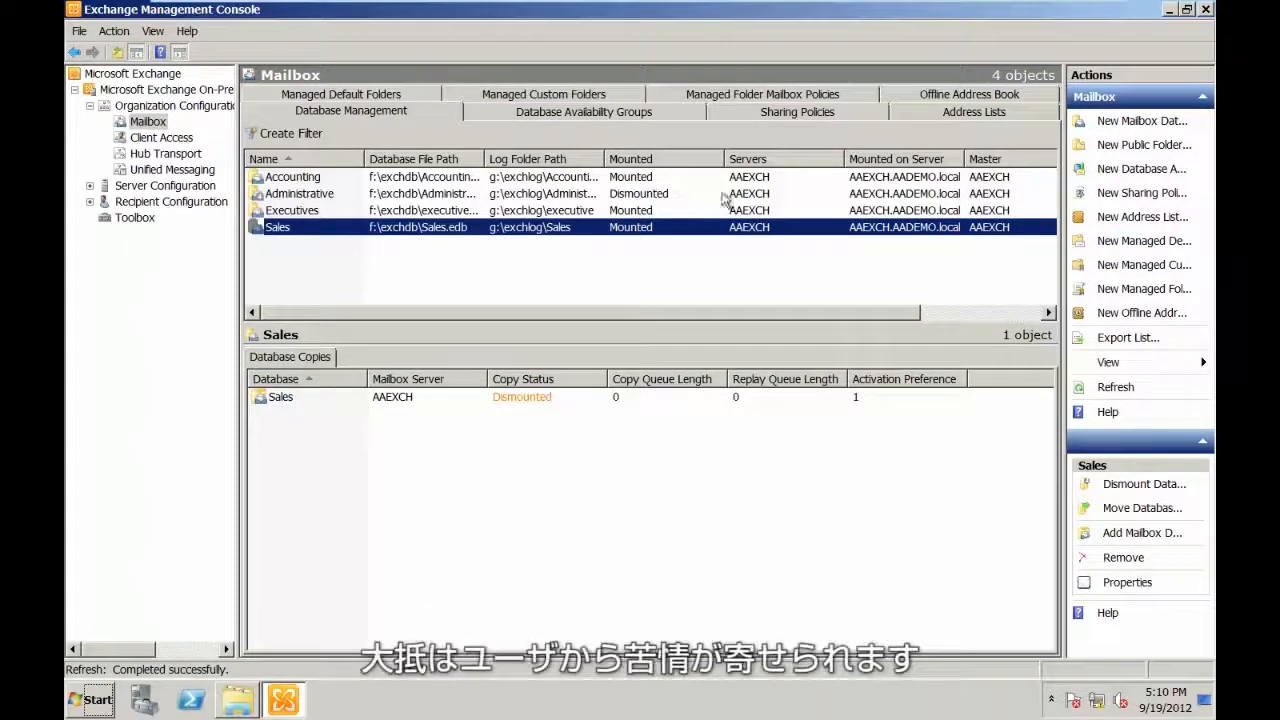
{"action": "left_click", "coordinate": [1113, 387]}
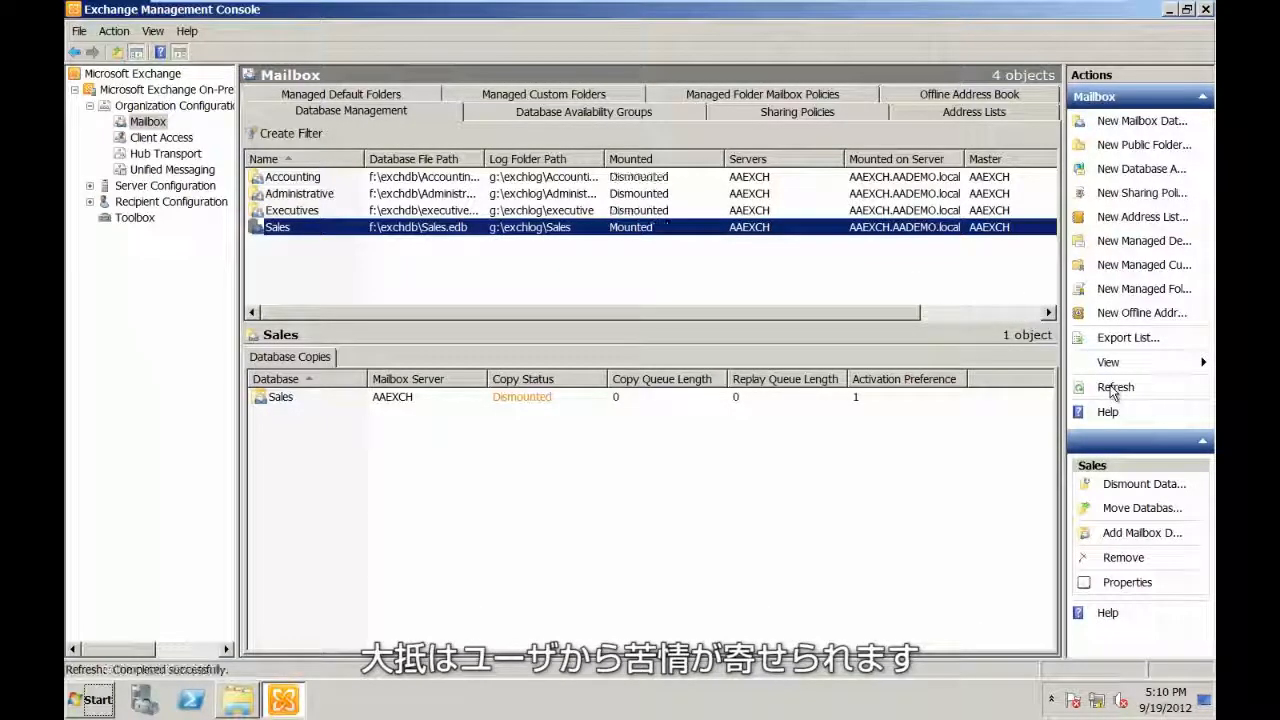
{"action": "left_click", "coordinate": [1113, 387]}
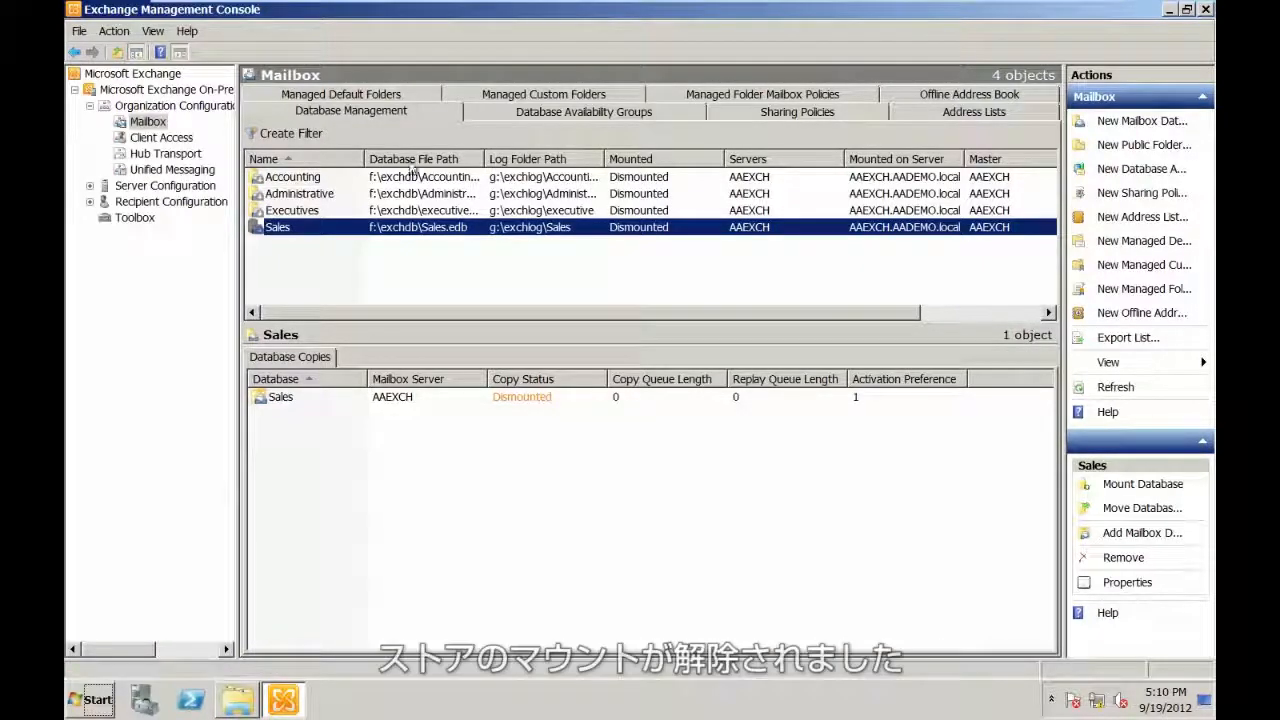
Minimize the Exchange console, inspect the database files on EXCHDB (F:), and delete the exchdb folder.
{"action": "left_click", "coordinate": [1168, 9]}
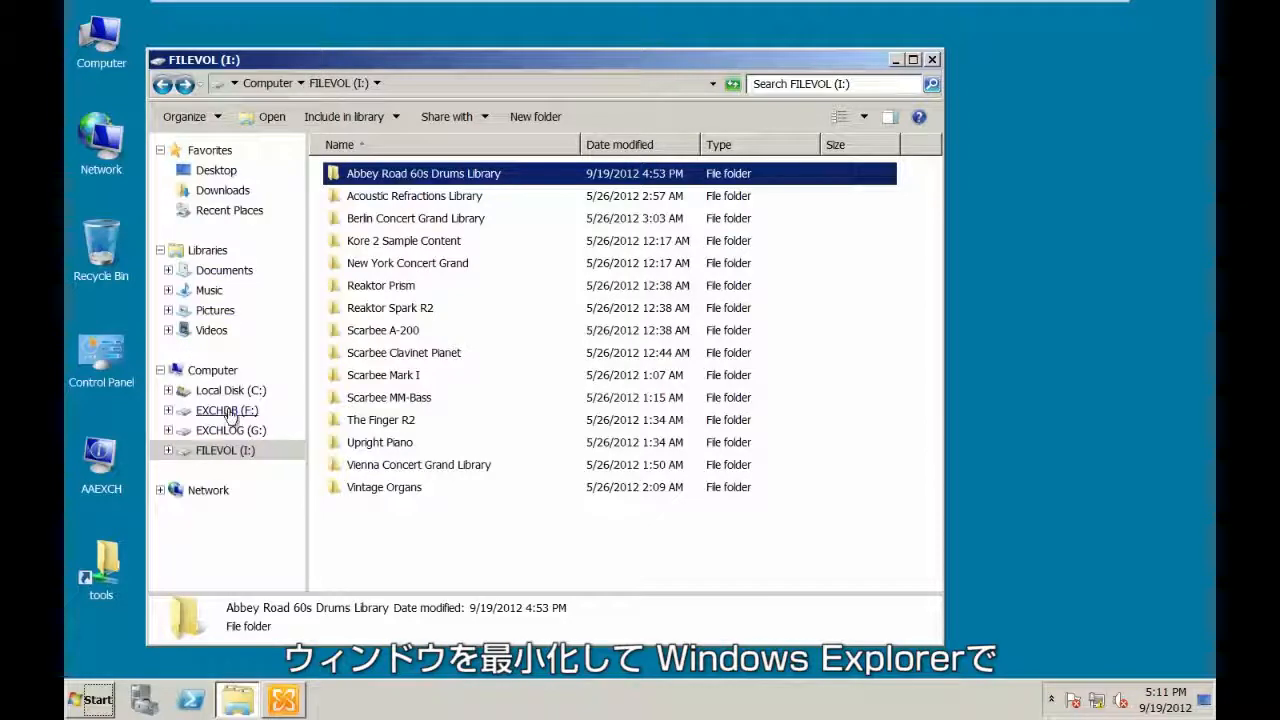
{"action": "left_click", "coordinate": [214, 373]}
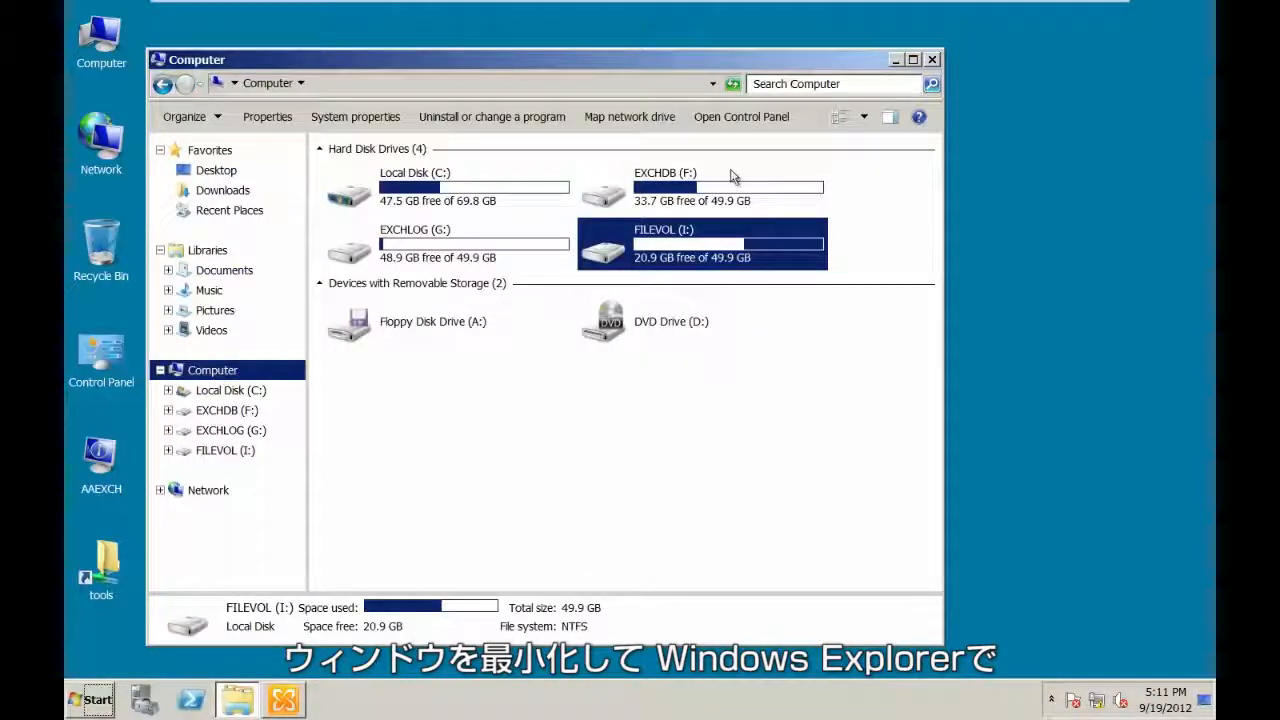
{"action": "left_click", "coordinate": [660, 192]}
{"action": "double_click", "coordinate": [660, 192]}
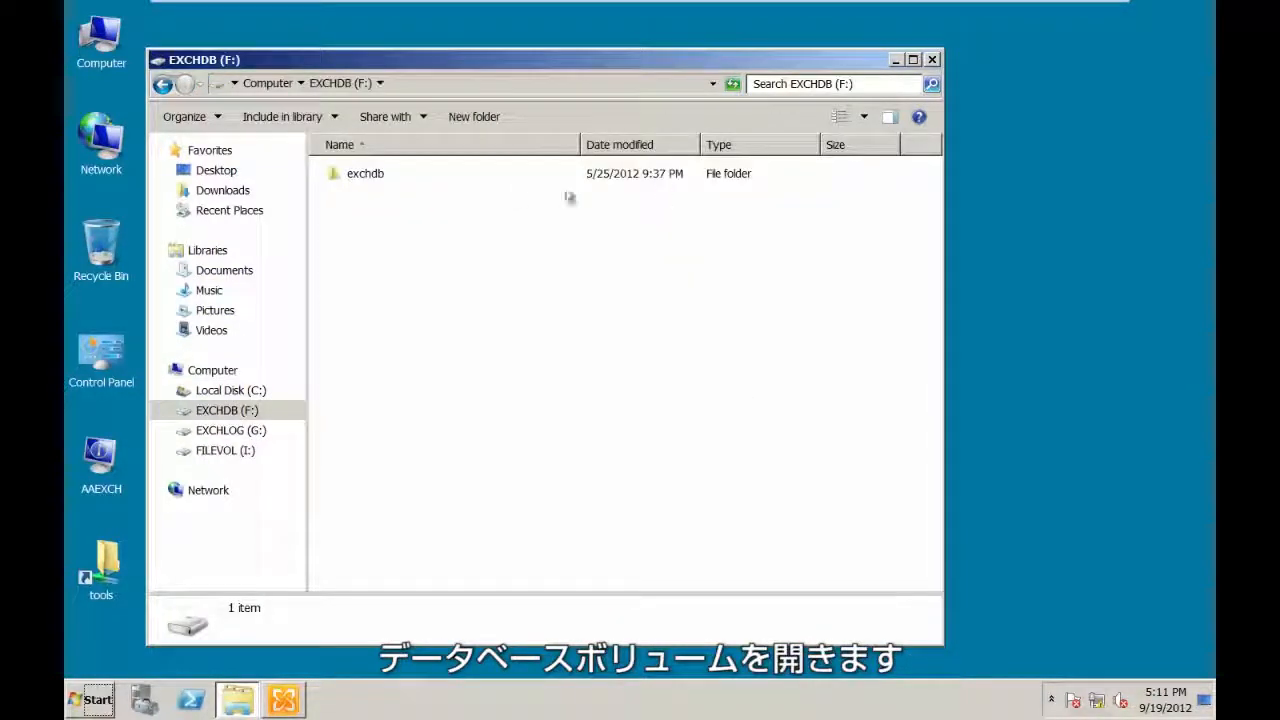
{"action": "double_click", "coordinate": [362, 173]}
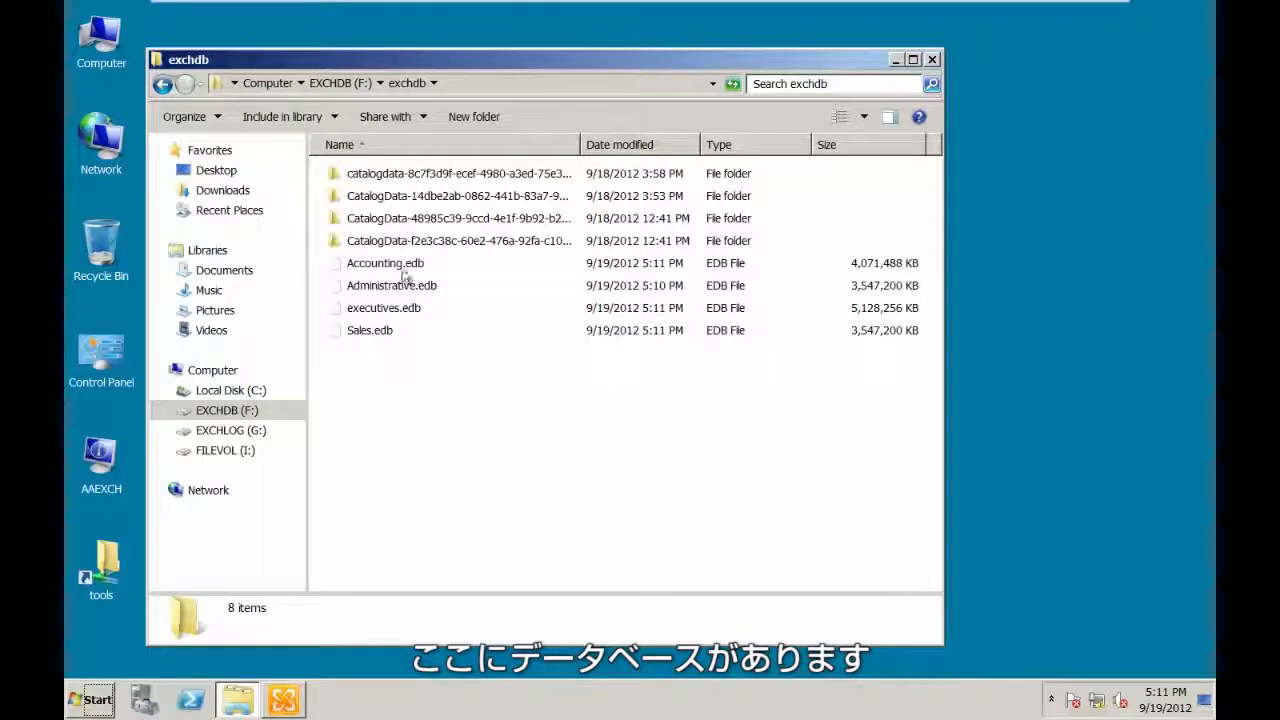
{"action": "left_click", "coordinate": [162, 83]}
{"action": "right_click", "coordinate": [352, 177]}
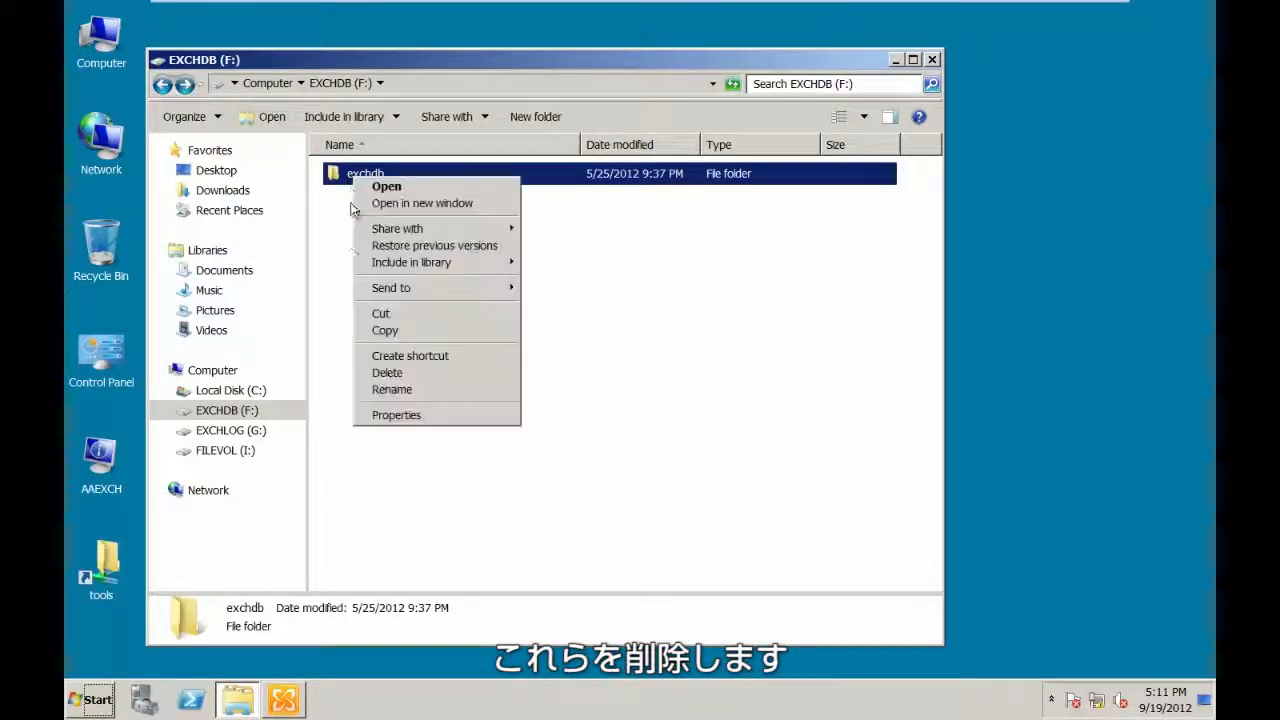
{"action": "left_click", "coordinate": [386, 373]}
Inspect the Accounting log files on EXCHLOG (G:) and delete the exchlog folder from that volume.
{"action": "left_click", "coordinate": [222, 432]}
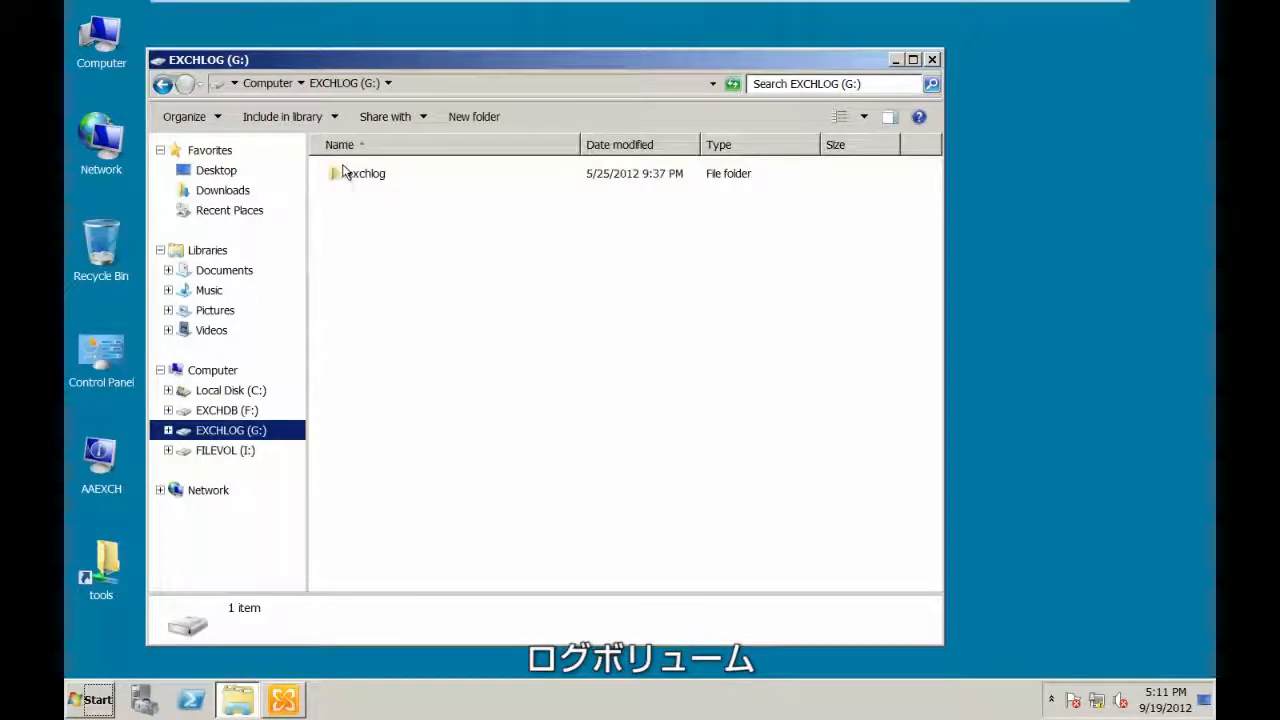
{"action": "double_click", "coordinate": [338, 174]}
{"action": "double_click", "coordinate": [375, 176]}
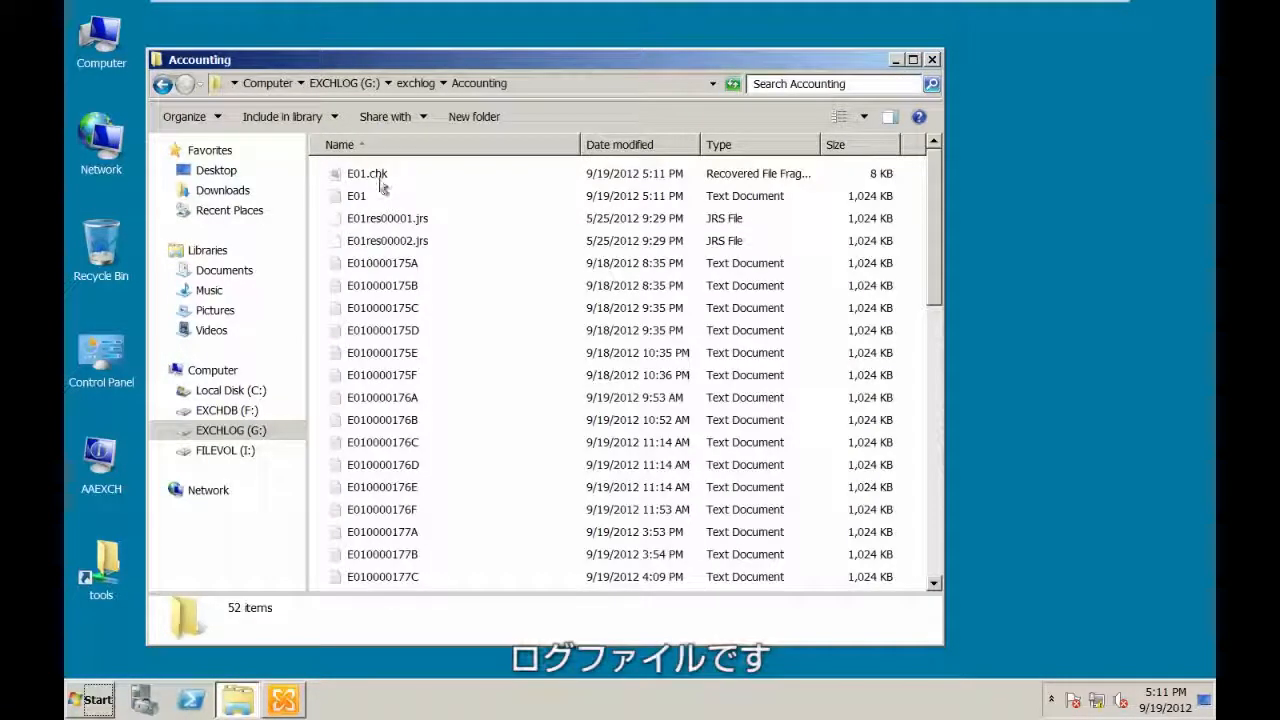
{"action": "left_click", "coordinate": [164, 85]}
{"action": "left_click", "coordinate": [170, 86]}
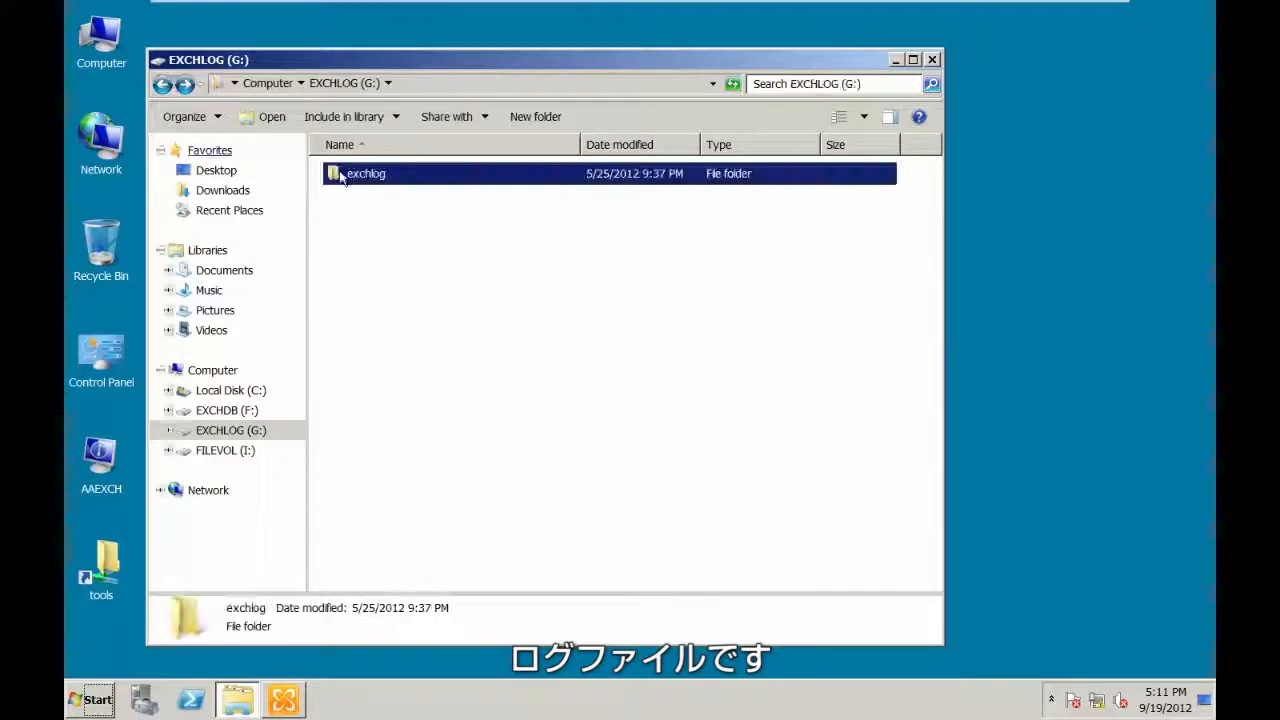
{"action": "right_click", "coordinate": [362, 175]}
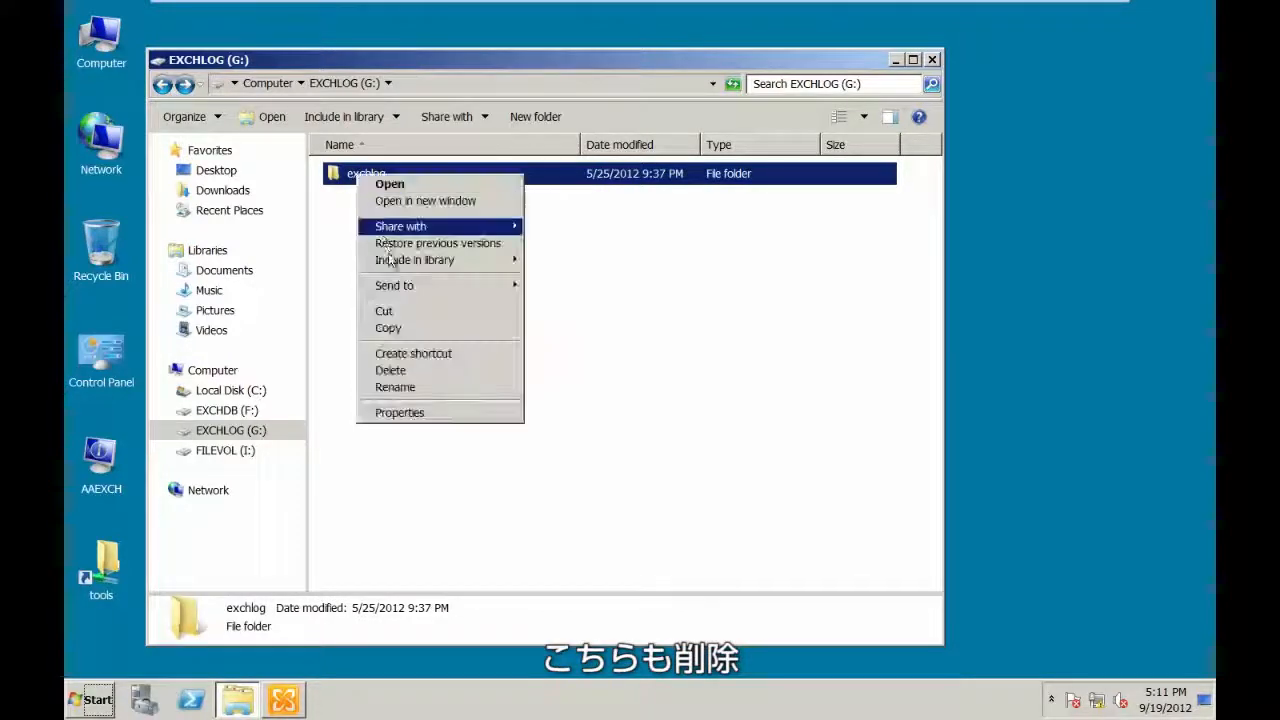
{"action": "left_click", "coordinate": [390, 370]}
Delete all folders on FILEVOL (I:), from Abbey Road 60s Drums Library through Vintage Organs.
{"action": "left_click", "coordinate": [226, 451]}
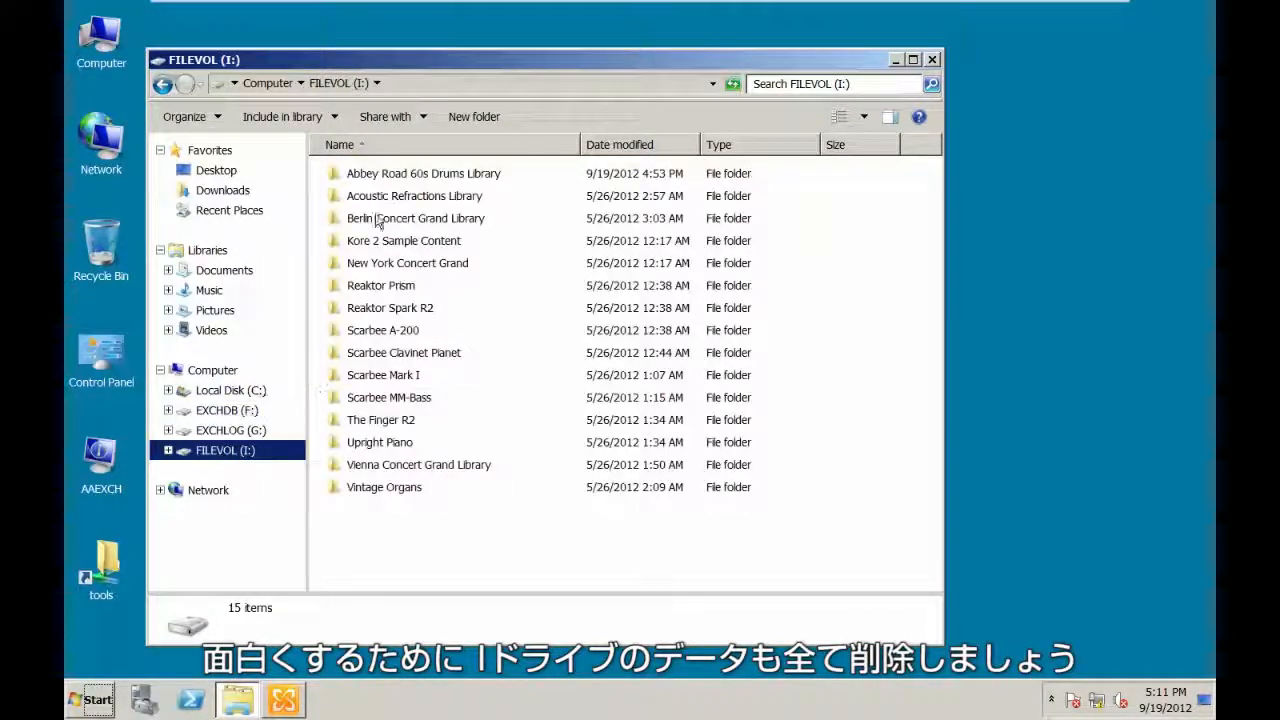
{"action": "left_click", "coordinate": [400, 174]}
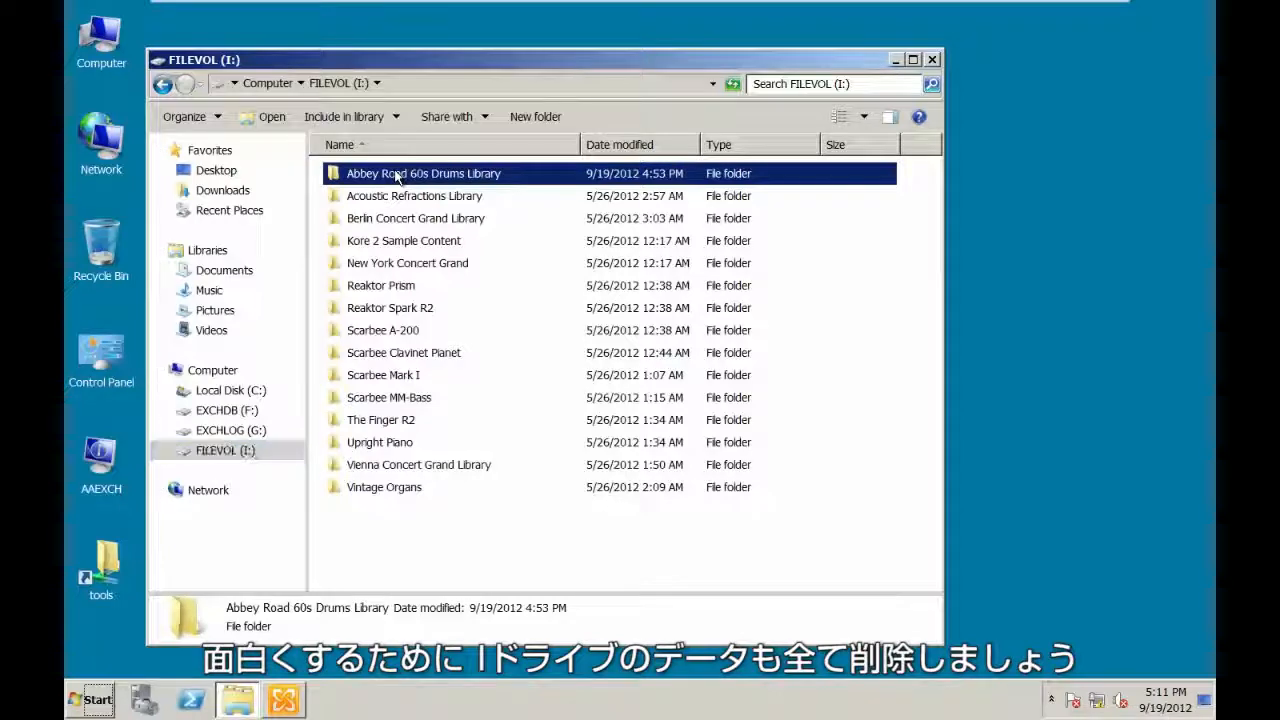
{"action": "left_click", "coordinate": [376, 488], "text": "shift"}
{"action": "right_click", "coordinate": [377, 488]}
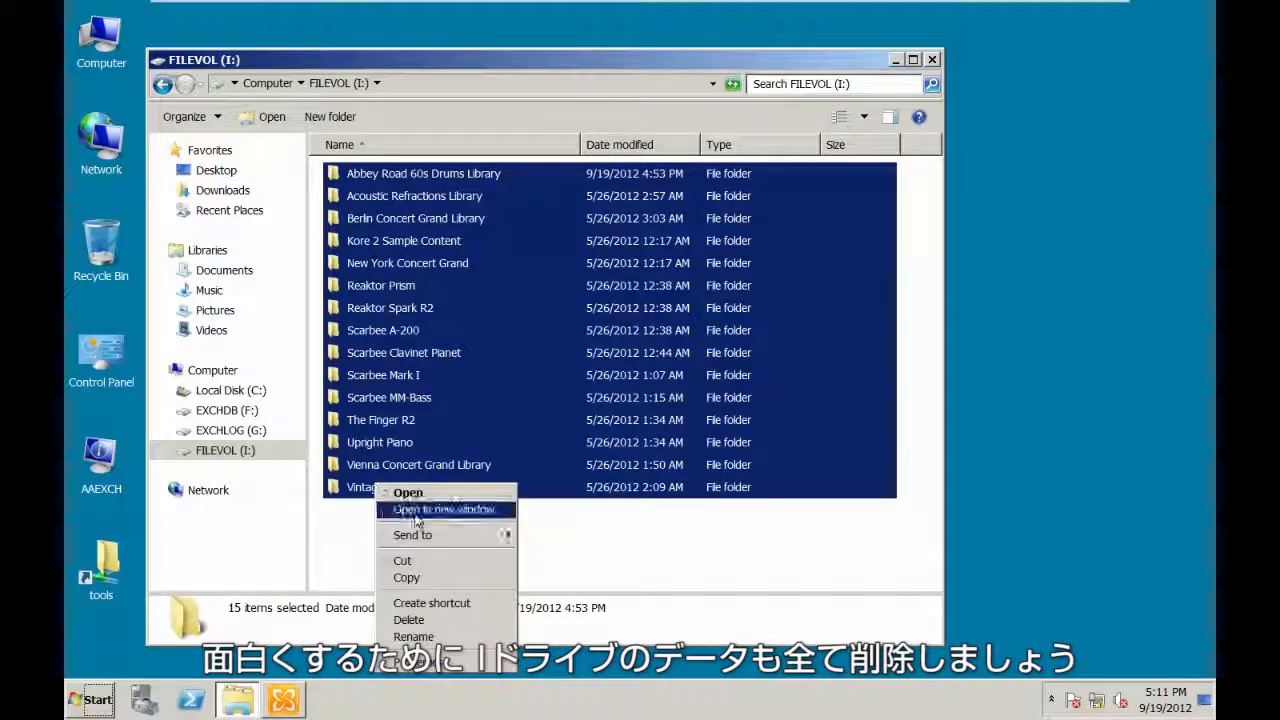
{"action": "left_click", "coordinate": [417, 620]}
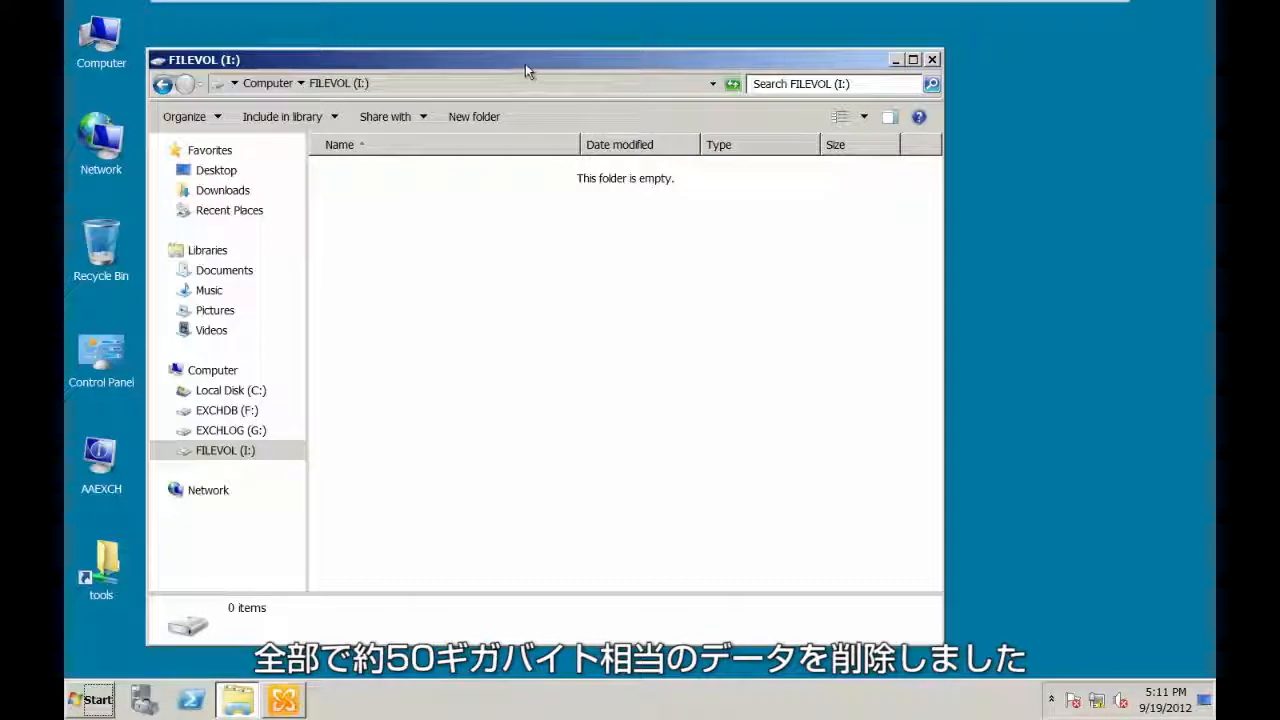
Switch back to the AACore1 virtual machine and open the recovery points of the protected machine AAEXCH.
{"action": "left_click_drag", "start_coordinate": [525, 63], "coordinate": [668, 42]}
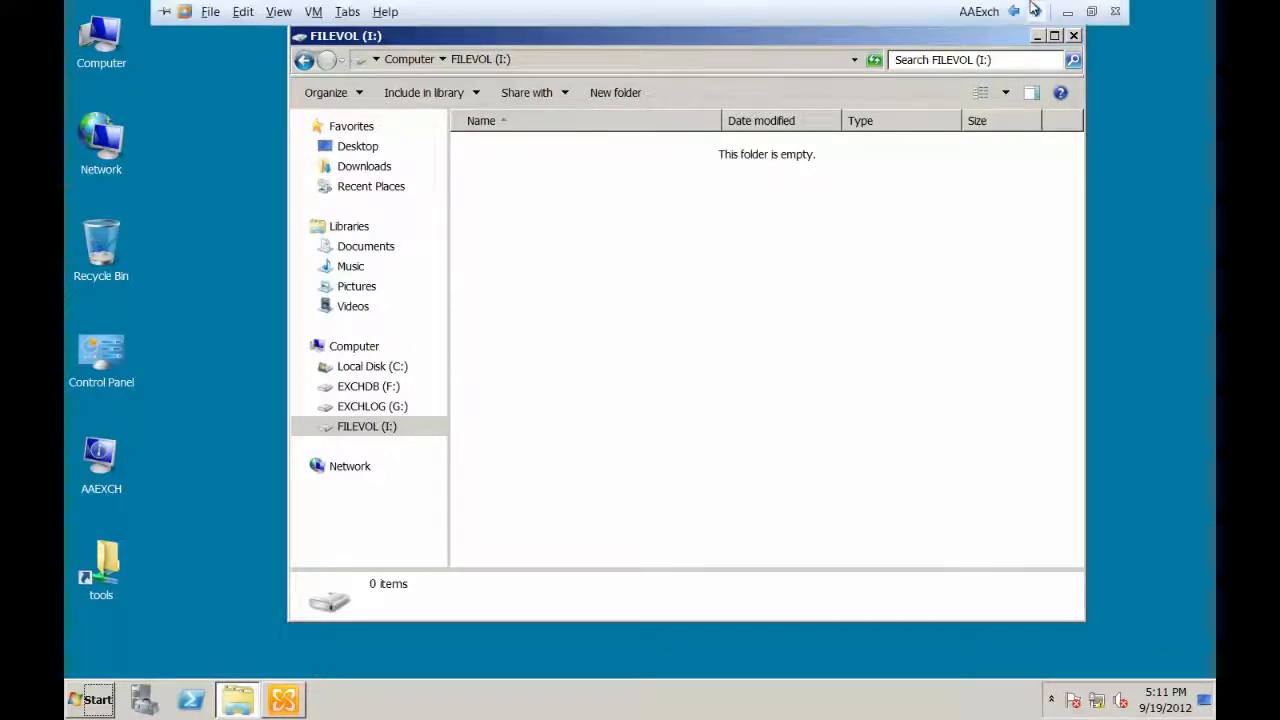
{"action": "left_click", "coordinate": [1014, 11]}
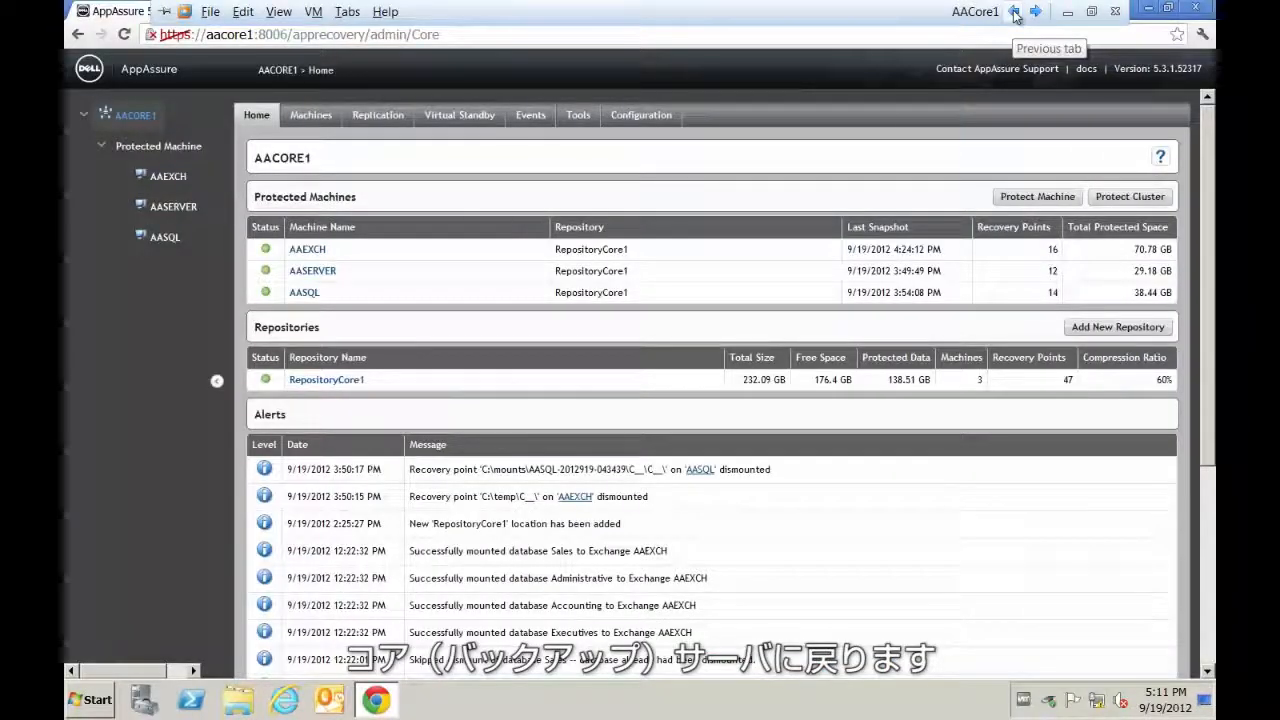
{"action": "left_click", "coordinate": [307, 250]}
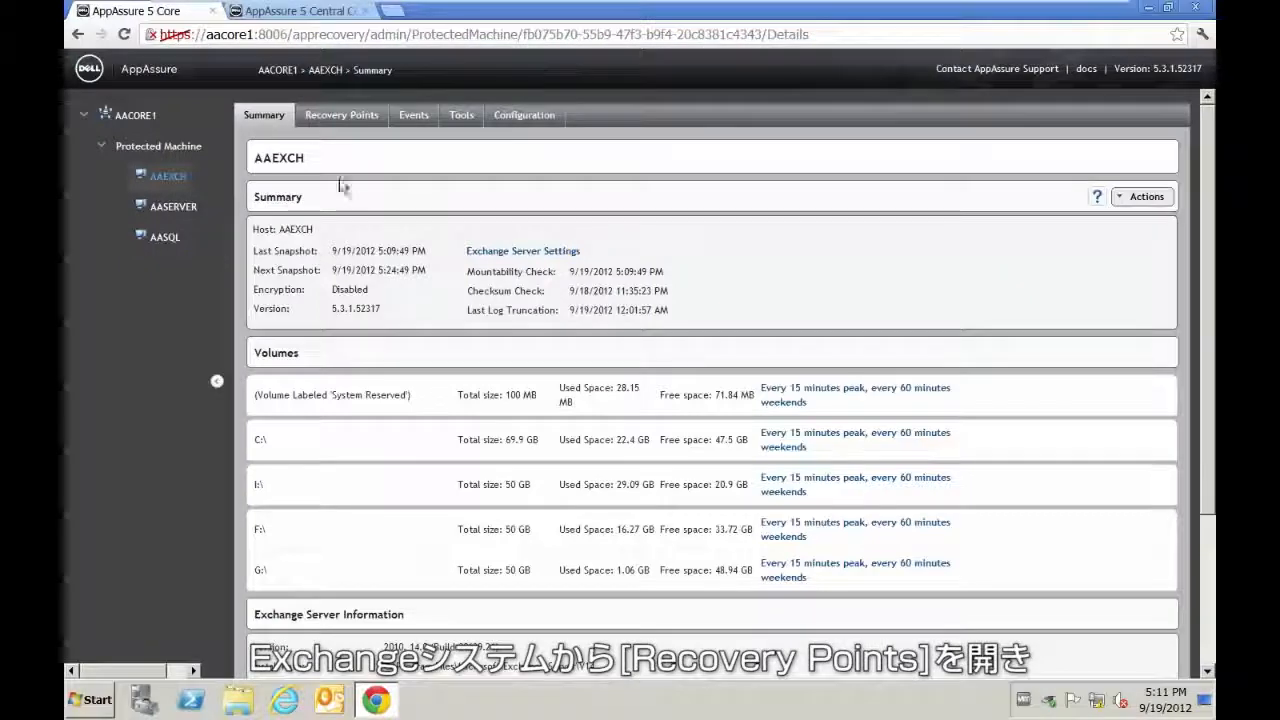
{"action": "left_click", "coordinate": [341, 115]}
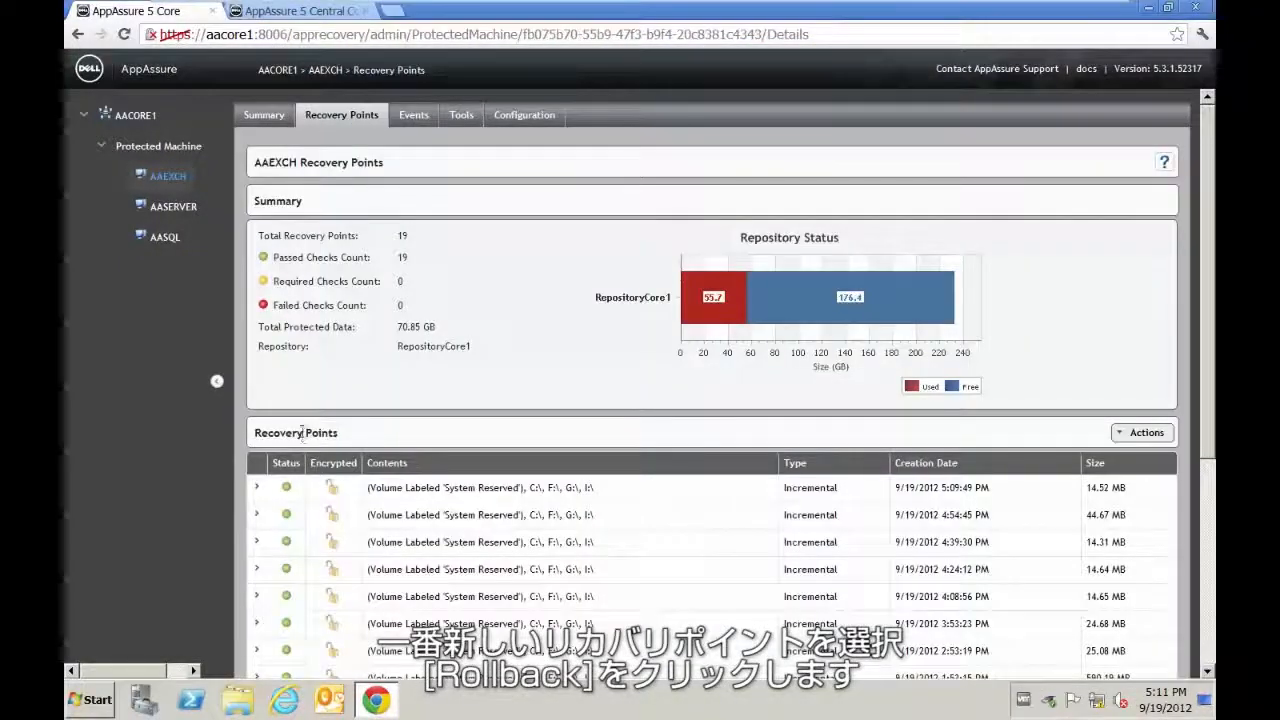
Start a rollback from the newest recovery point with AAEXCH (Source) as the destination and load its volumes.
{"action": "left_click", "coordinate": [257, 487]}
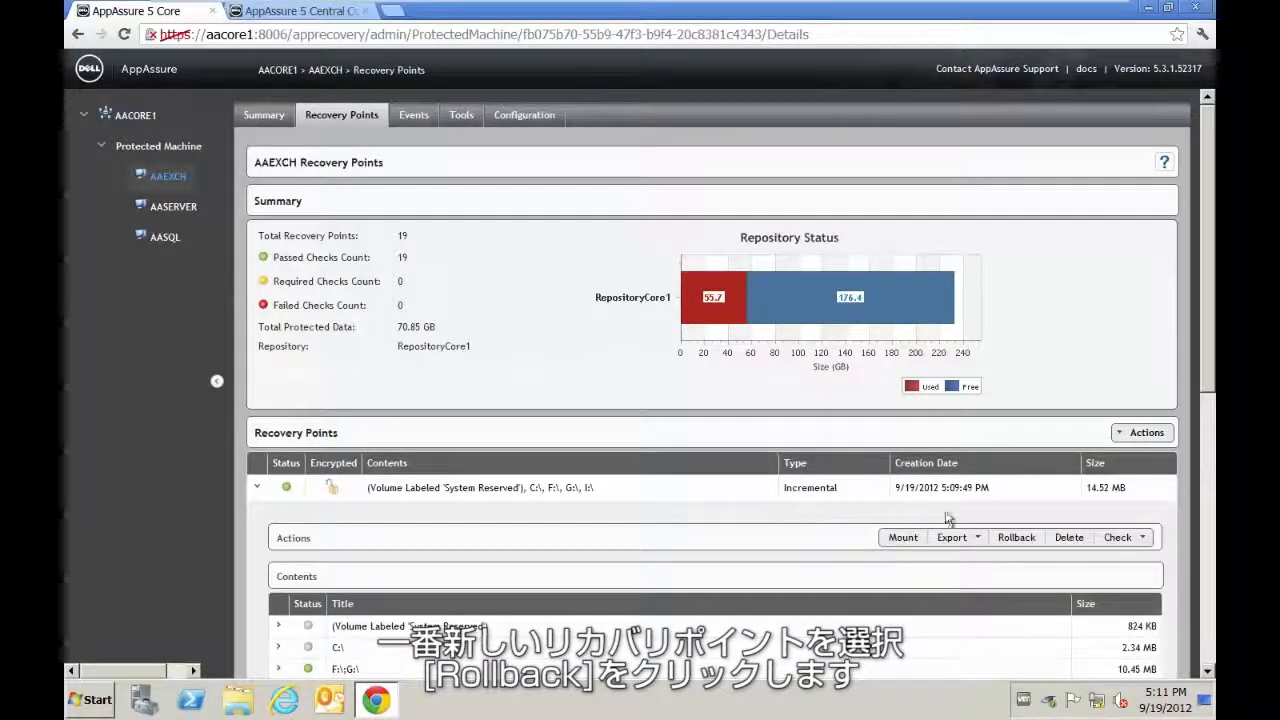
{"action": "left_click", "coordinate": [1026, 540]}
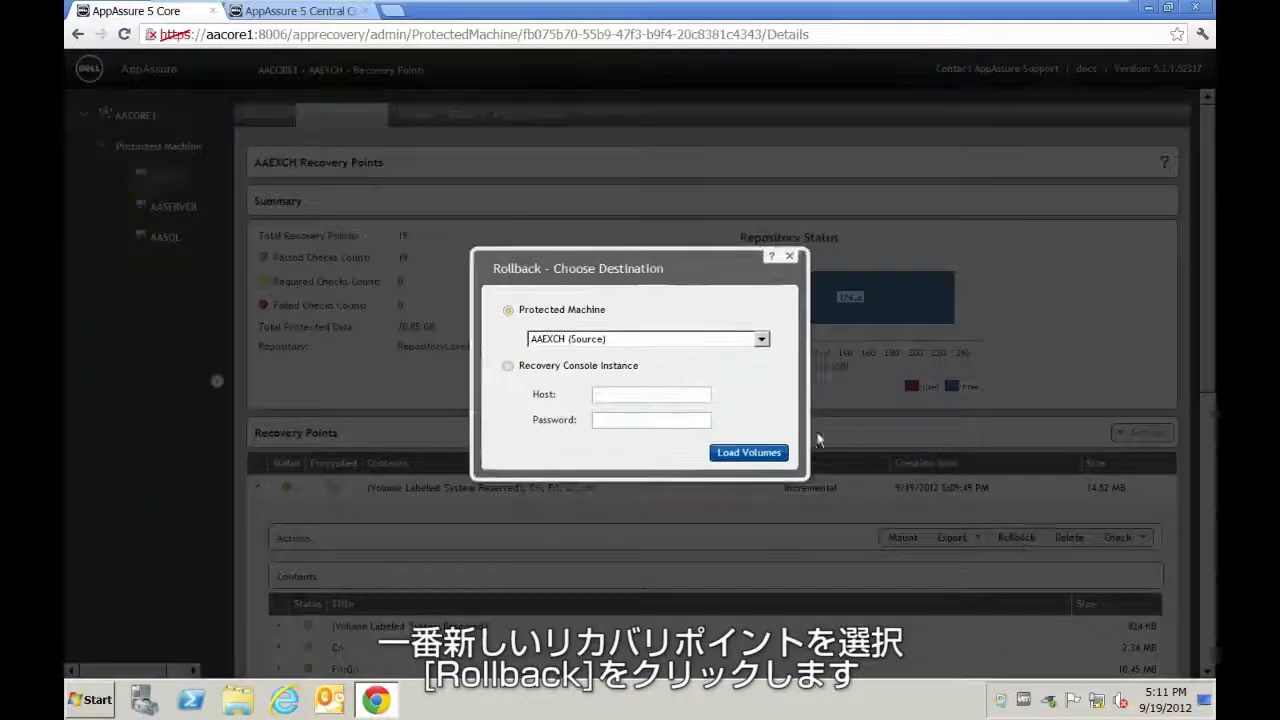
{"action": "left_click", "coordinate": [567, 342]}
{"action": "left_click", "coordinate": [491, 357]}
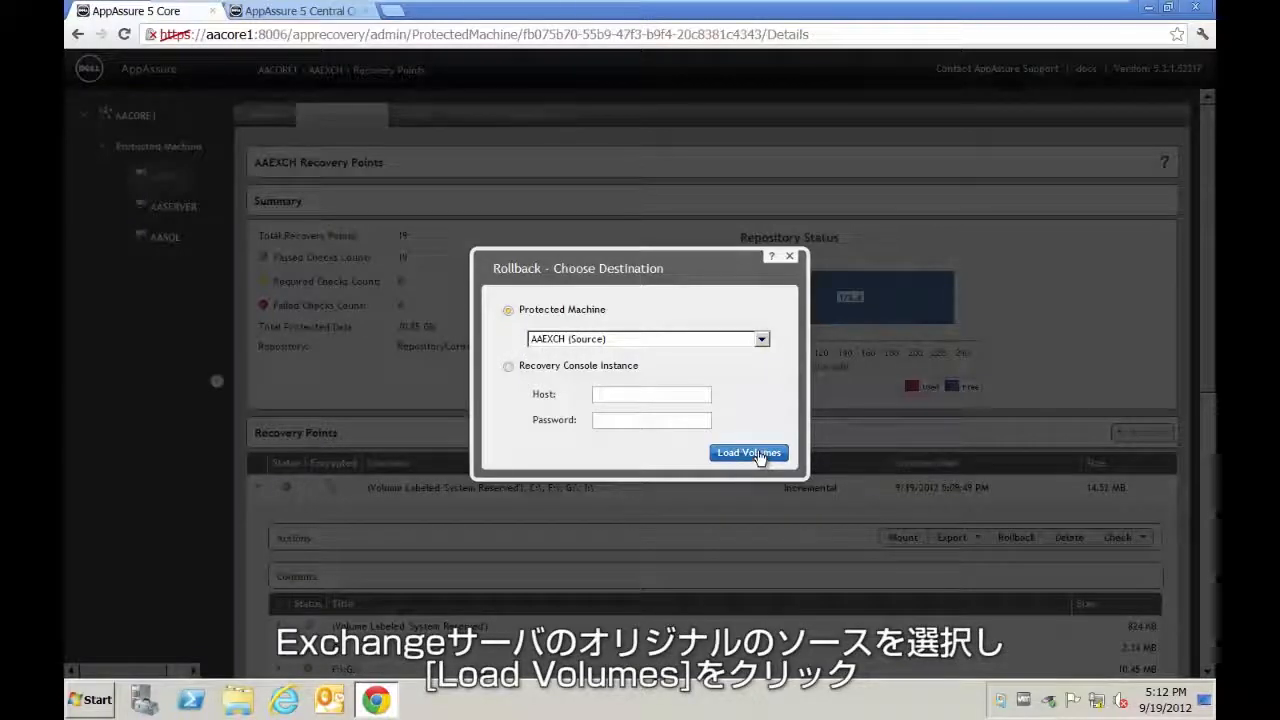
{"action": "left_click", "coordinate": [759, 455]}
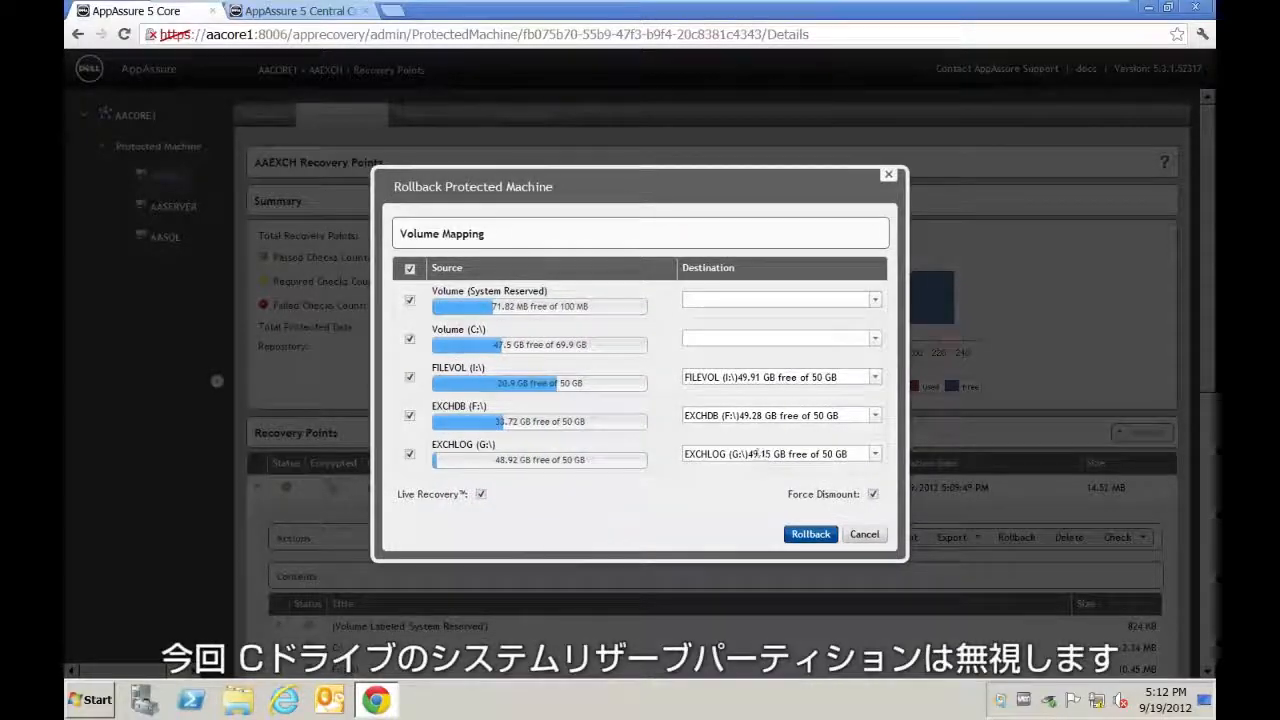
Exclude the System Reserved and C:\ volumes from the mapping and begin the rollback with automatic database remount, opening its task monitor.
{"action": "left_click", "coordinate": [410, 304]}
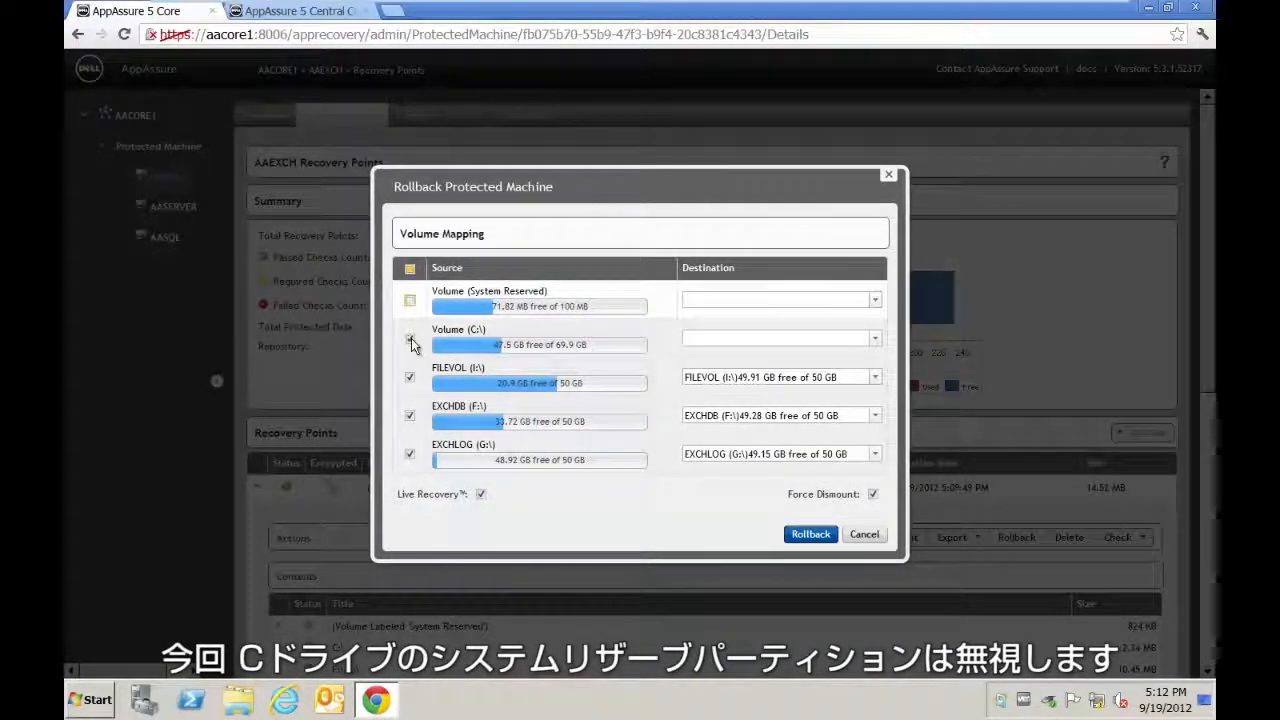
{"action": "left_click", "coordinate": [411, 340]}
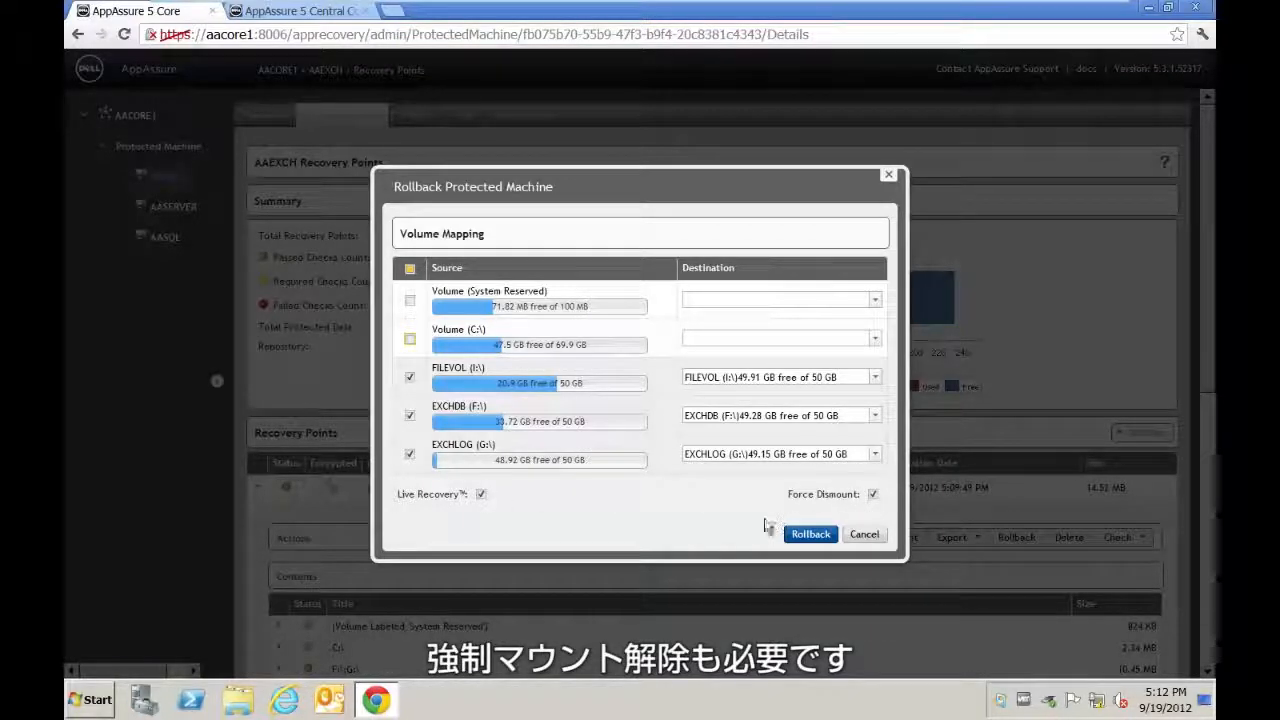
{"action": "left_click", "coordinate": [811, 536]}
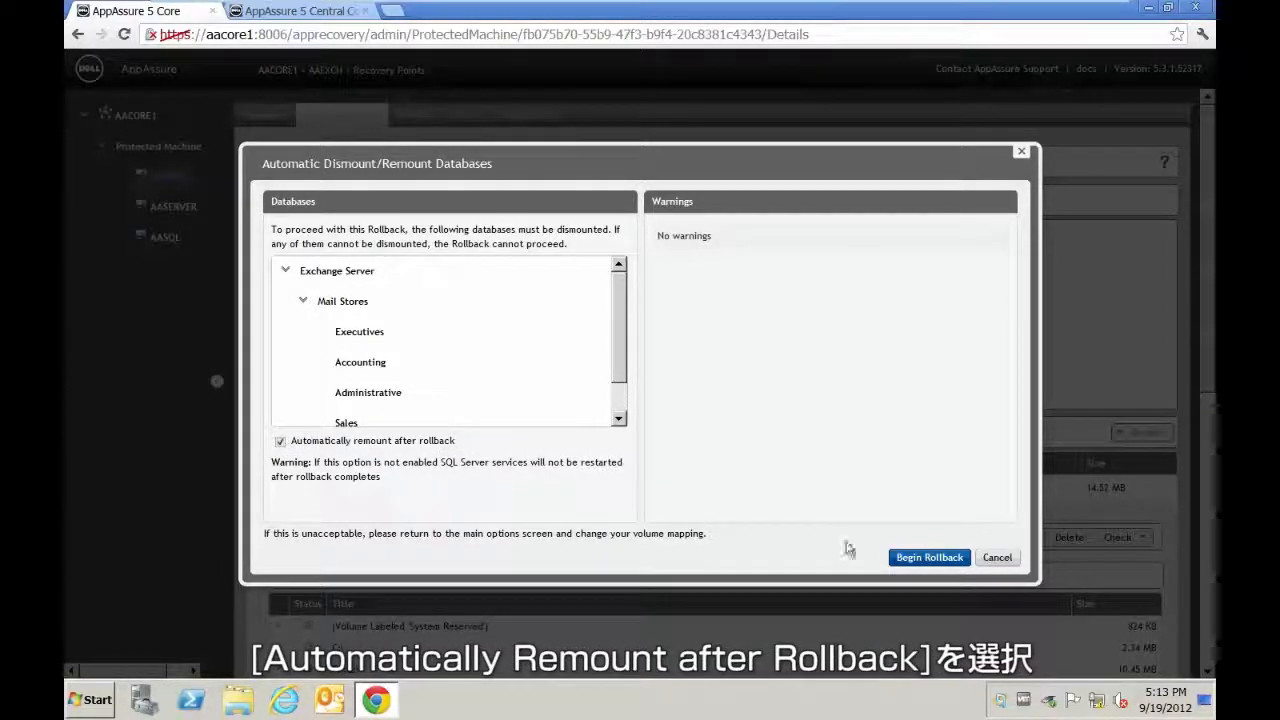
{"action": "left_click", "coordinate": [927, 560]}
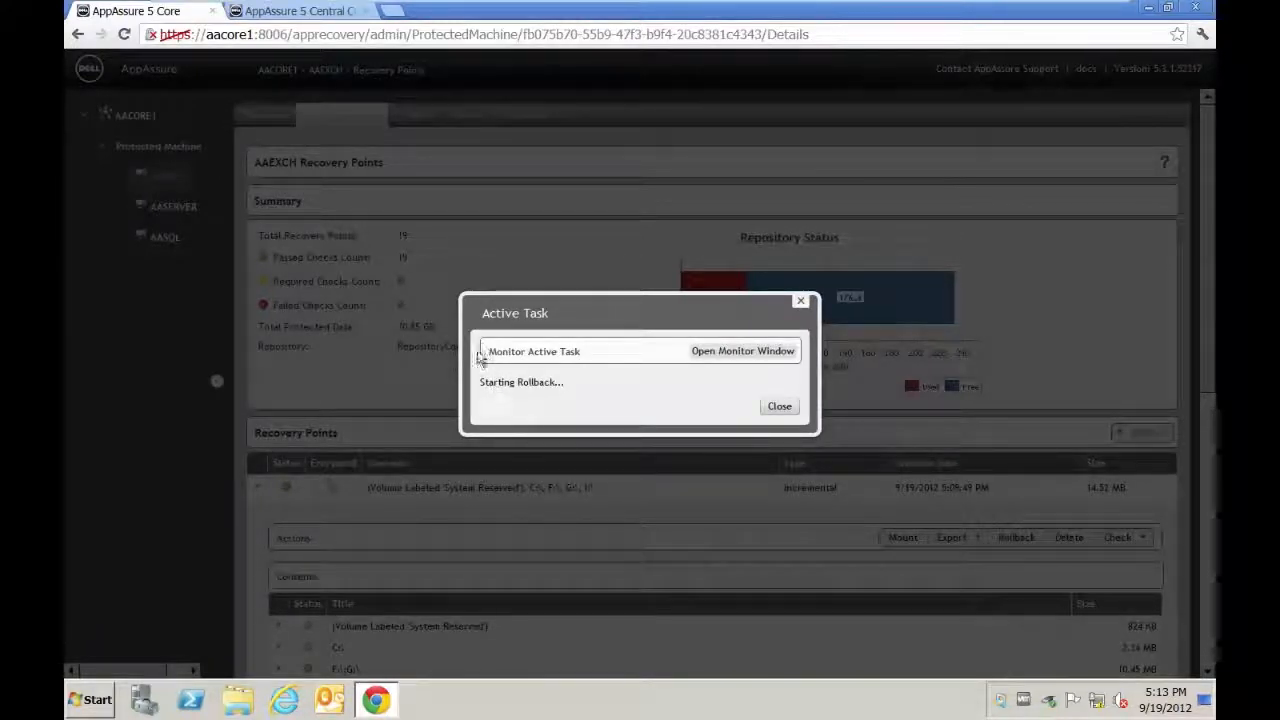
{"action": "left_click", "coordinate": [730, 357]}
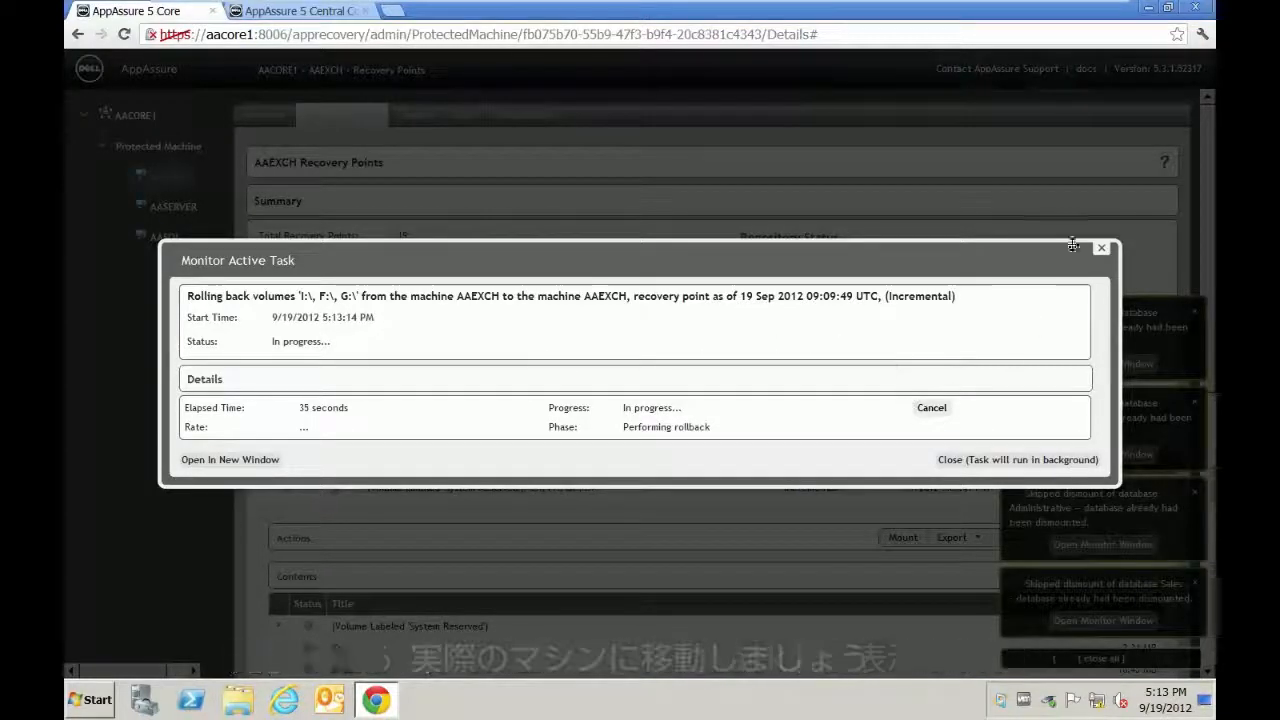
Switch to the AAExch virtual machine and inspect the exchdb folder on the F: volume for the Exchange database files.
{"action": "mouse_move", "coordinate": [1043, 10]}
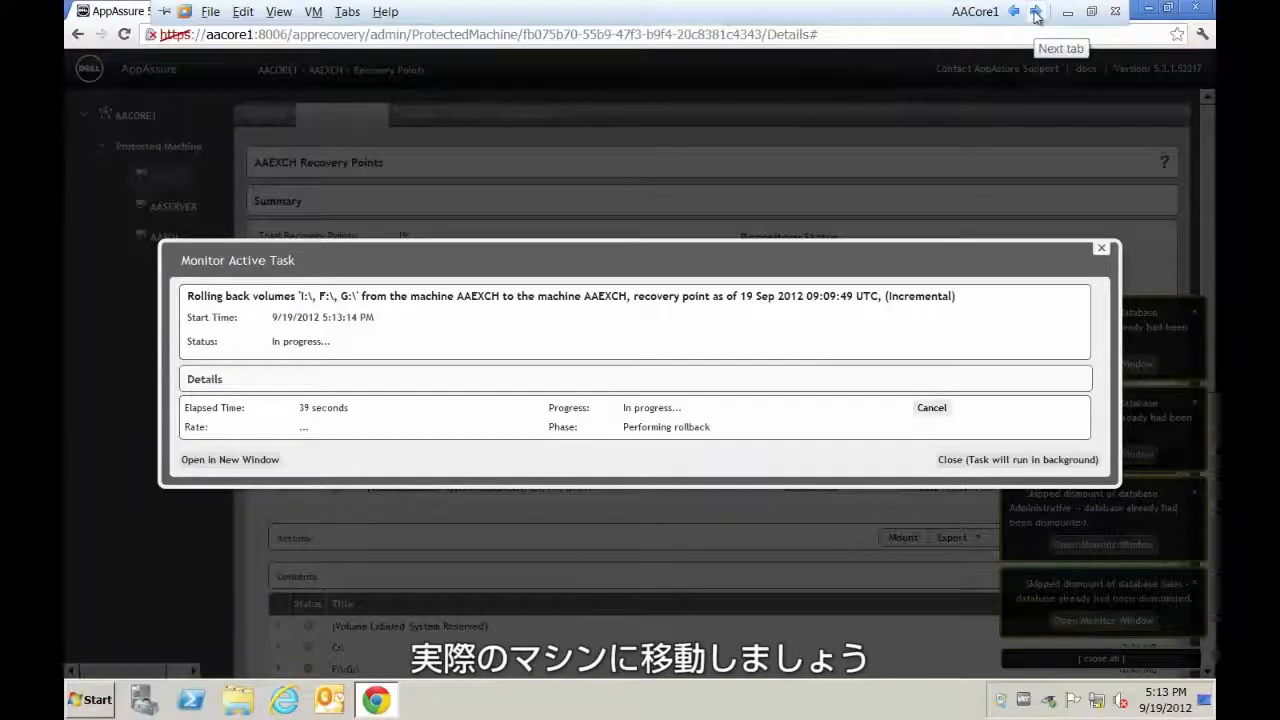
{"action": "left_click", "coordinate": [1036, 12]}
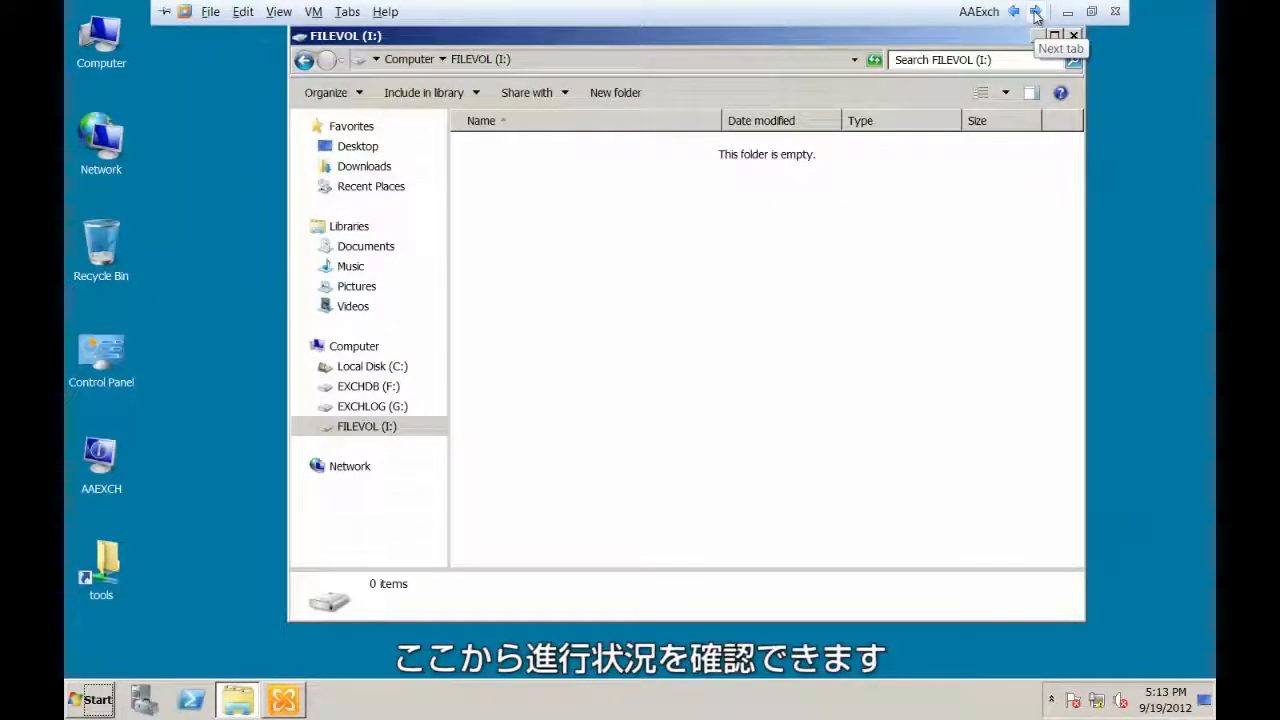
{"action": "left_click", "coordinate": [213, 167]}
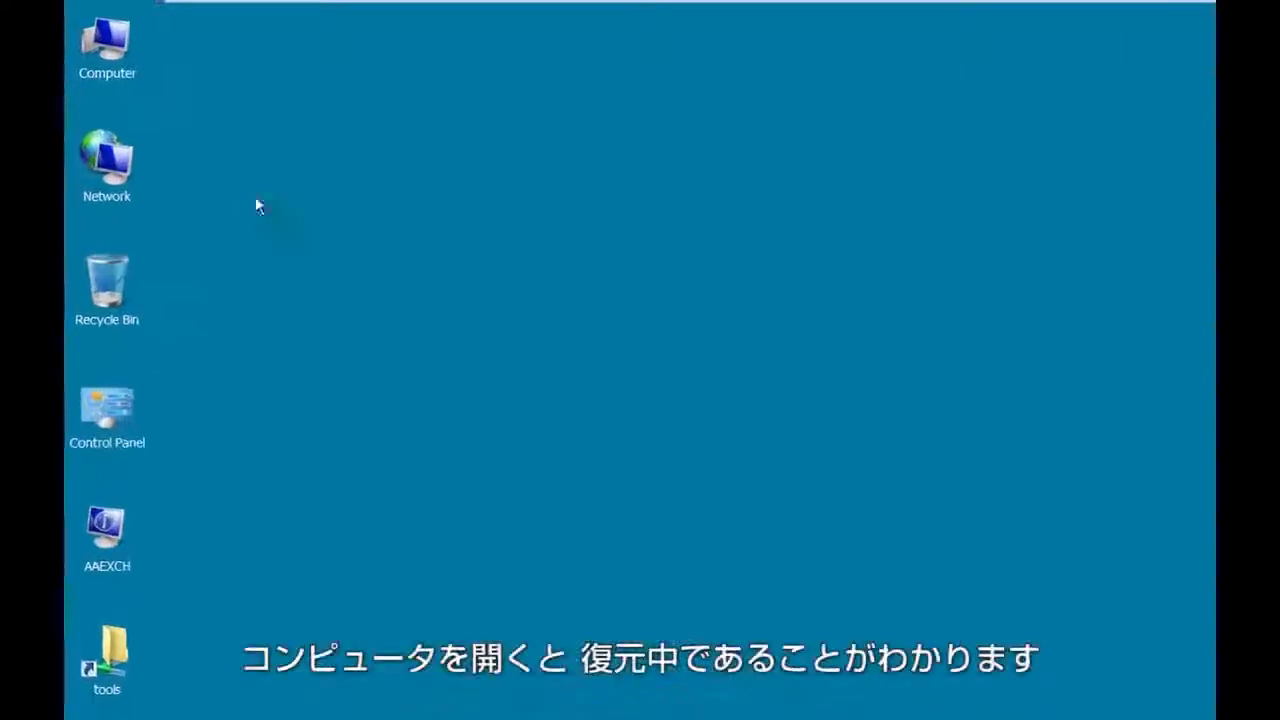
{"action": "double_click", "coordinate": [115, 53]}
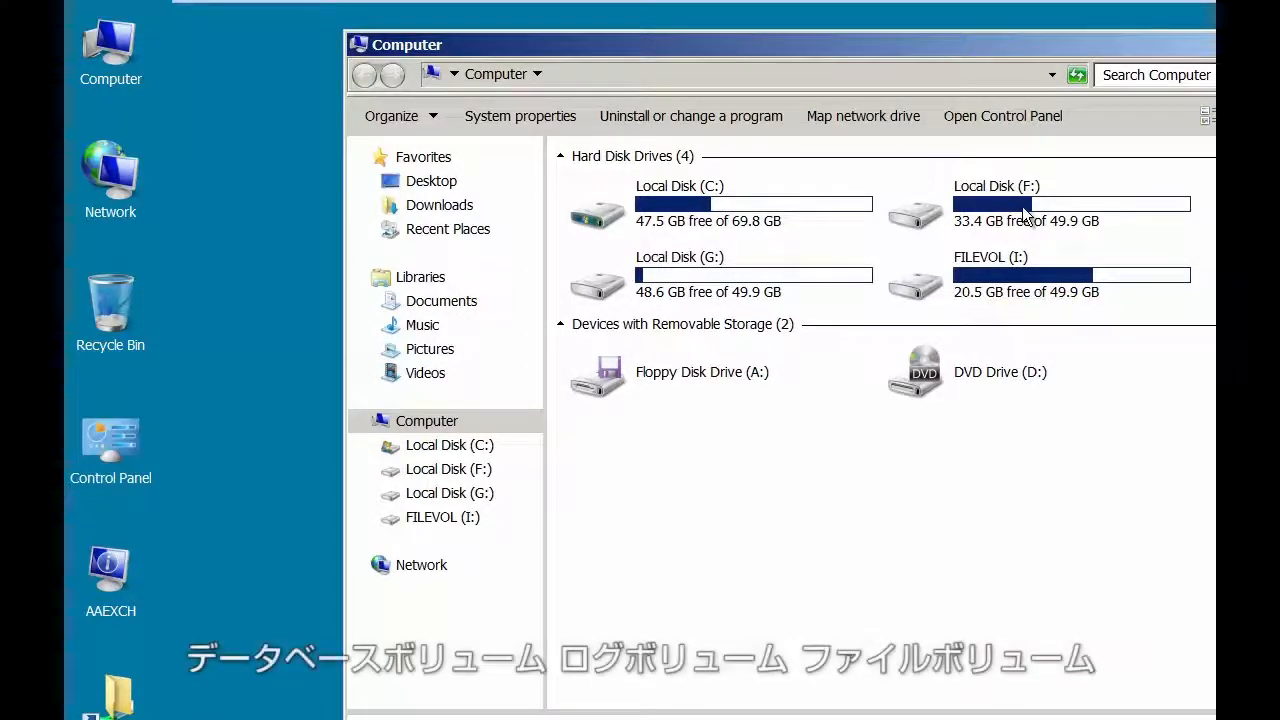
{"action": "double_click", "coordinate": [1024, 212]}
{"action": "double_click", "coordinate": [632, 192]}
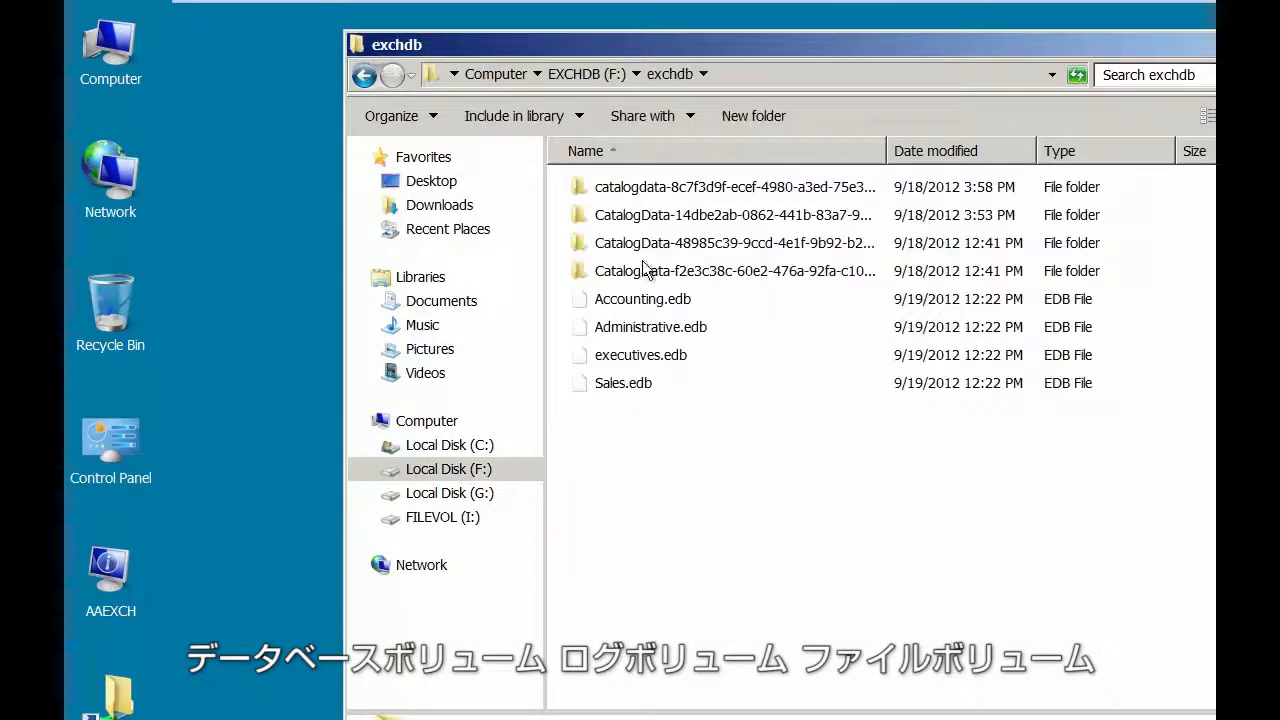
Inspect the Accounting logs in the exchlog folder on the G: volume, and check the contents of FILEVOL (I:).
{"action": "left_click", "coordinate": [440, 493]}
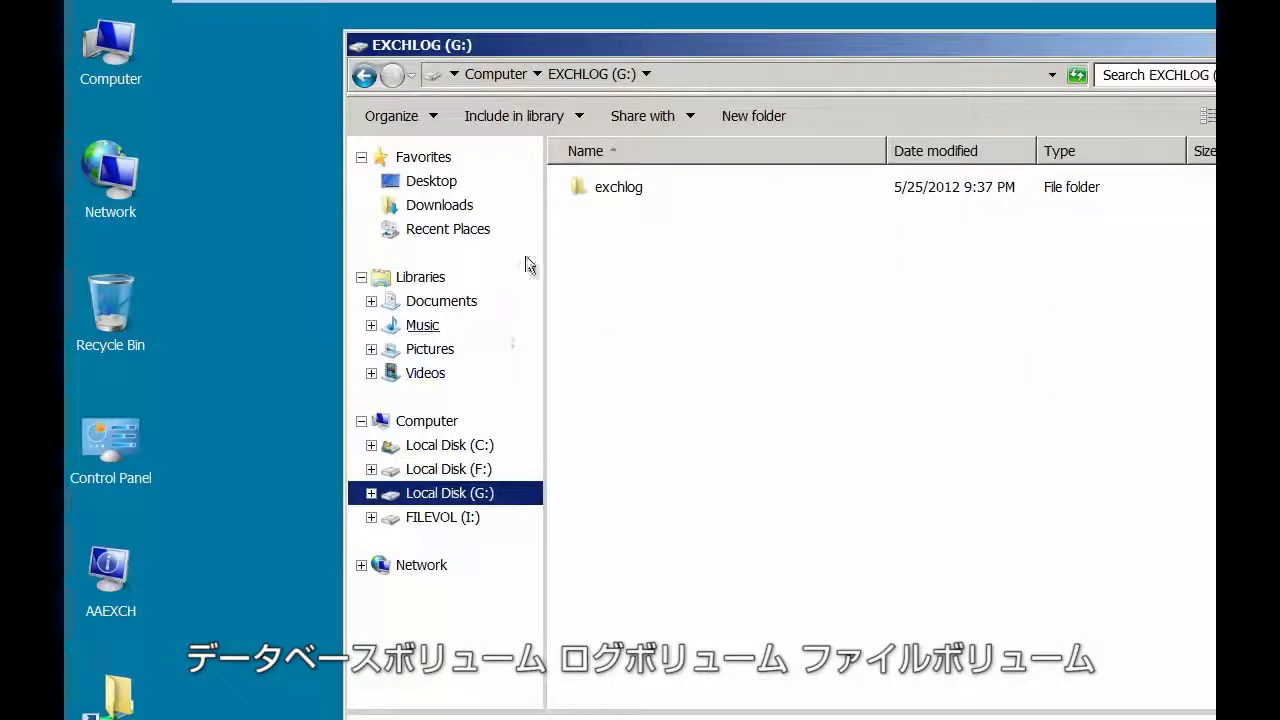
{"action": "double_click", "coordinate": [612, 188]}
{"action": "left_click", "coordinate": [612, 188]}
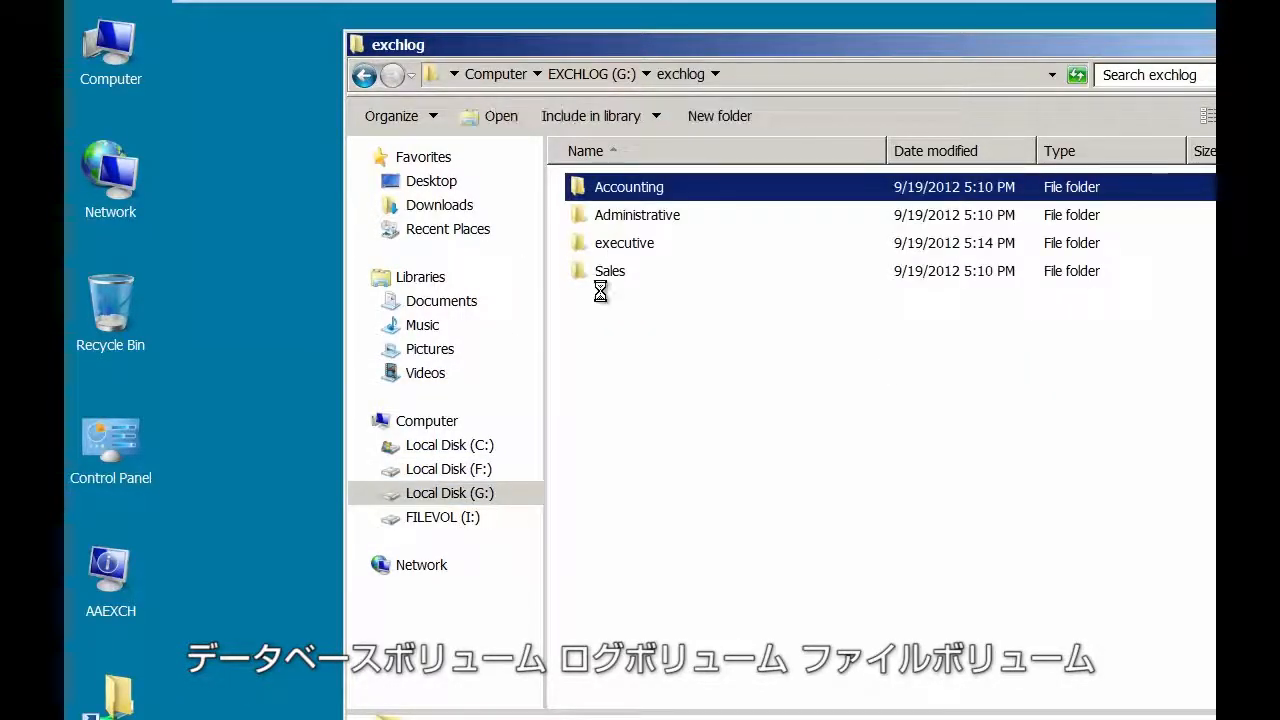
{"action": "double_click", "coordinate": [700, 189]}
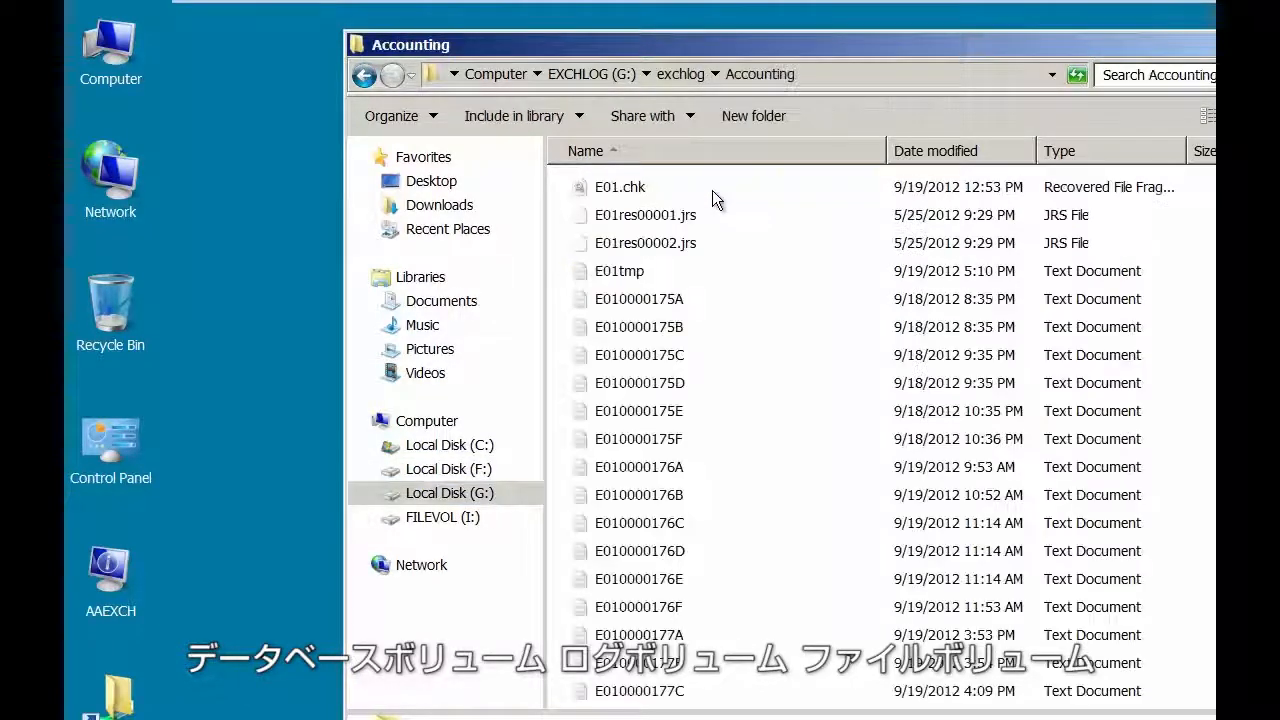
{"action": "left_click", "coordinate": [452, 516]}
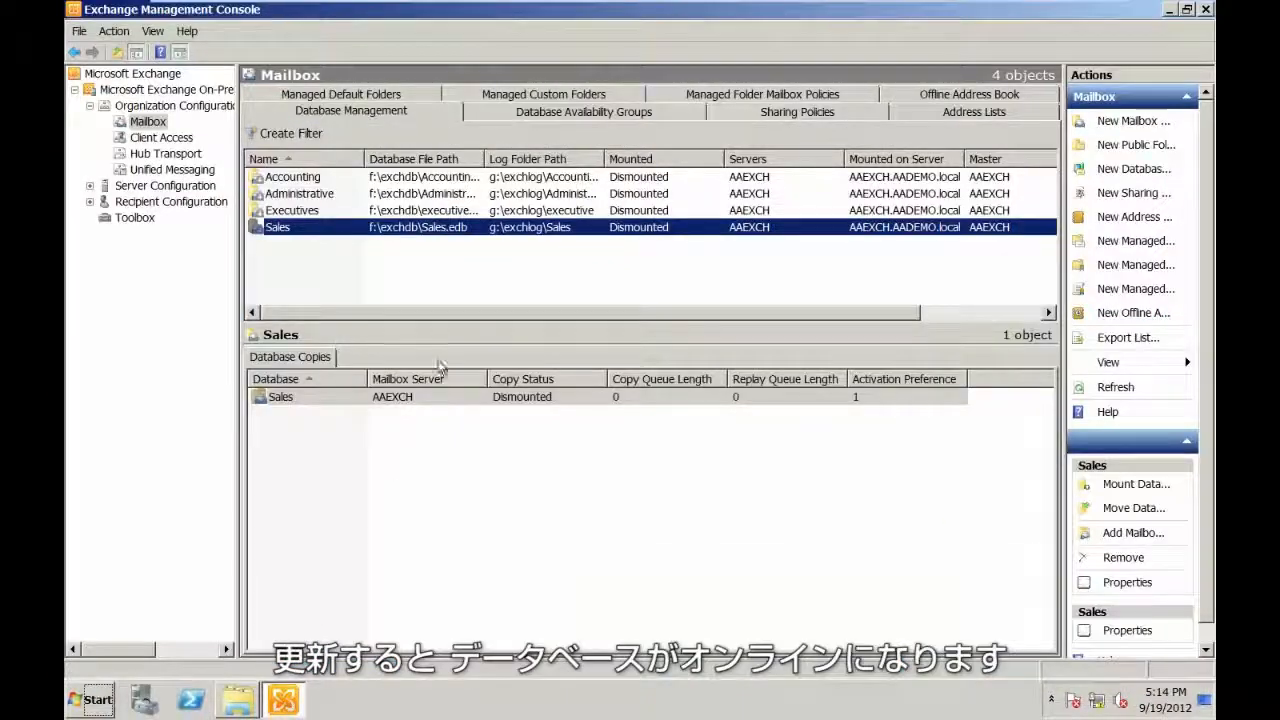
Refresh the mailbox database list in Exchange Management Console repeatedly to check the mount status of Accounting, Administrative, Executives and Sales.
{"action": "left_click", "coordinate": [1112, 388]}
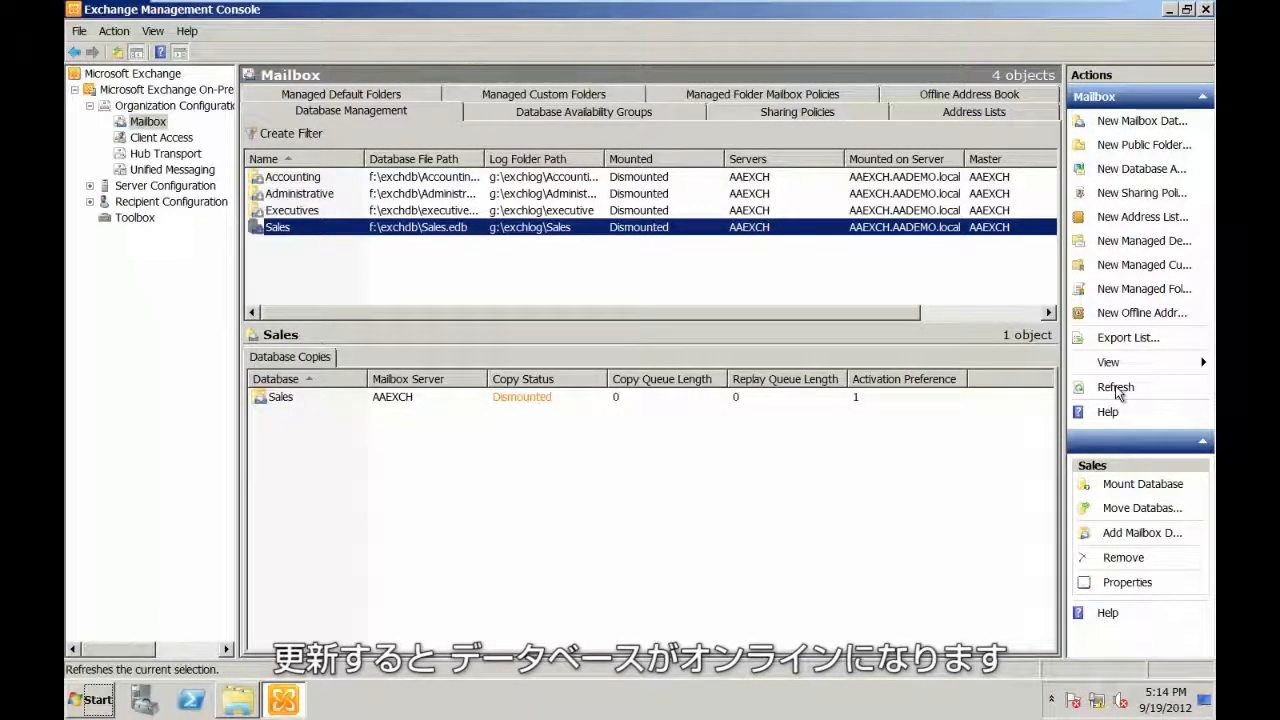
{"action": "left_click", "coordinate": [1116, 390]}
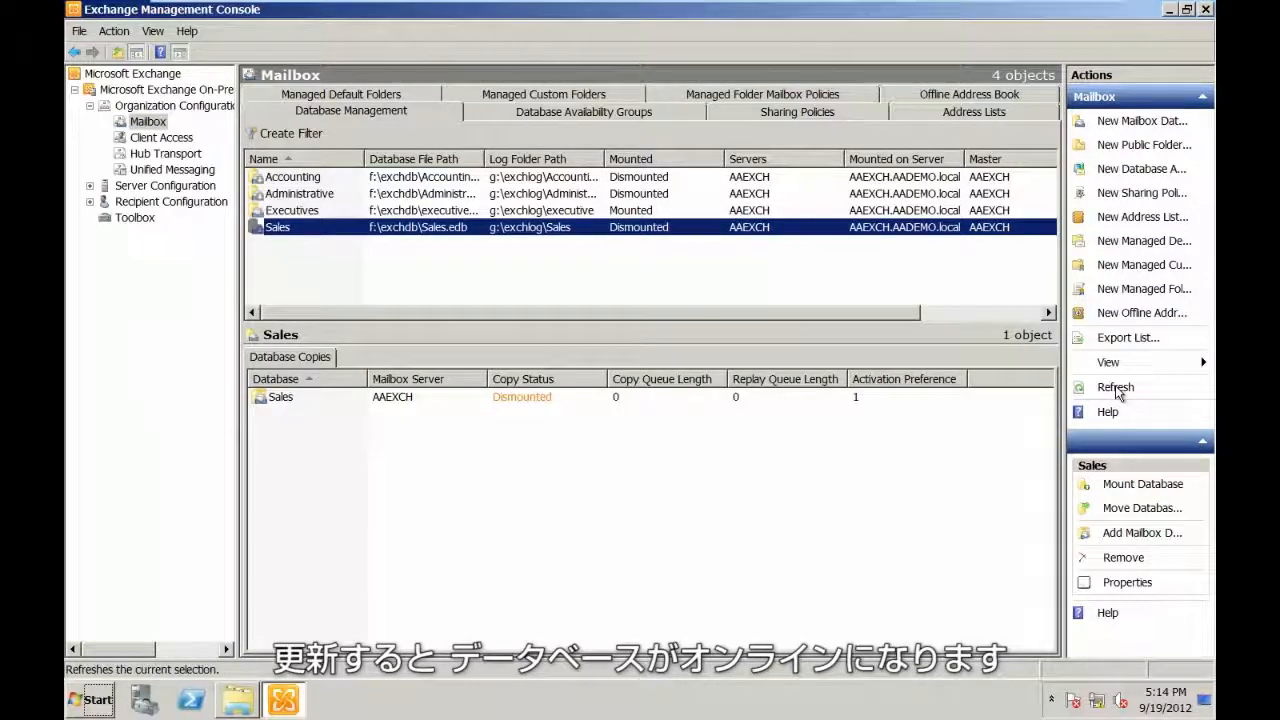
{"action": "left_click", "coordinate": [1116, 390]}
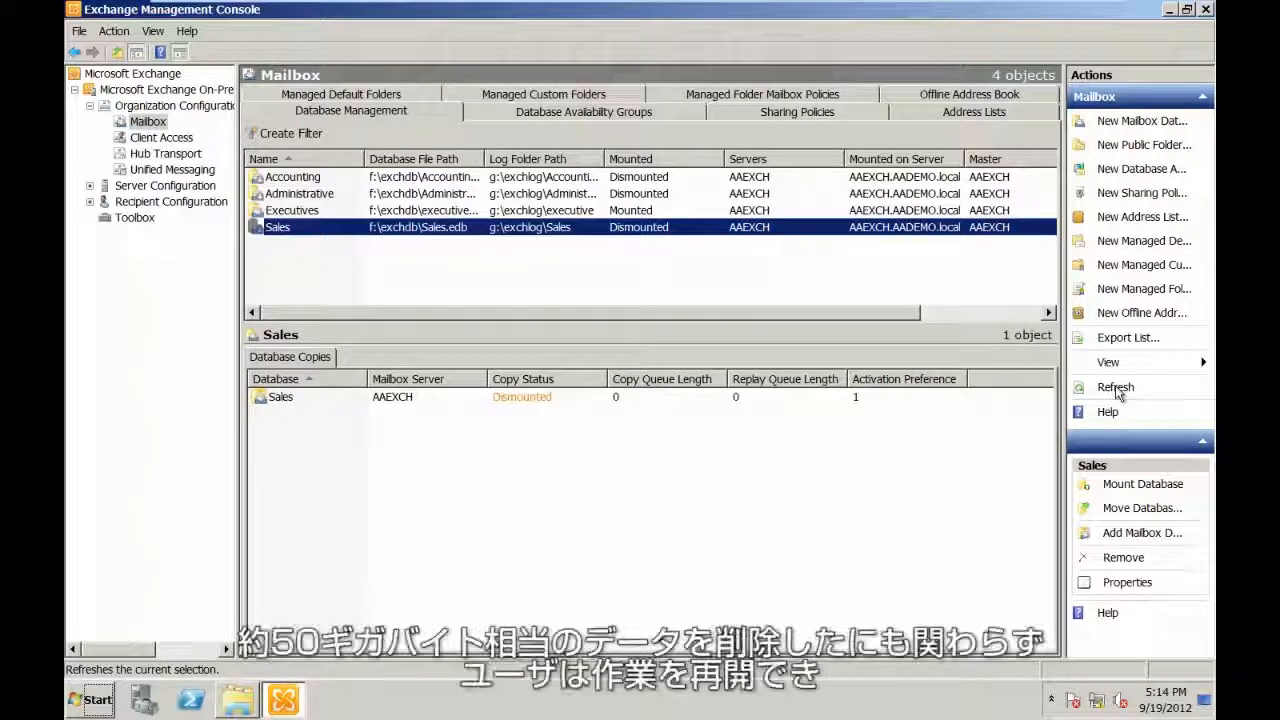
{"action": "left_click", "coordinate": [1117, 391]}
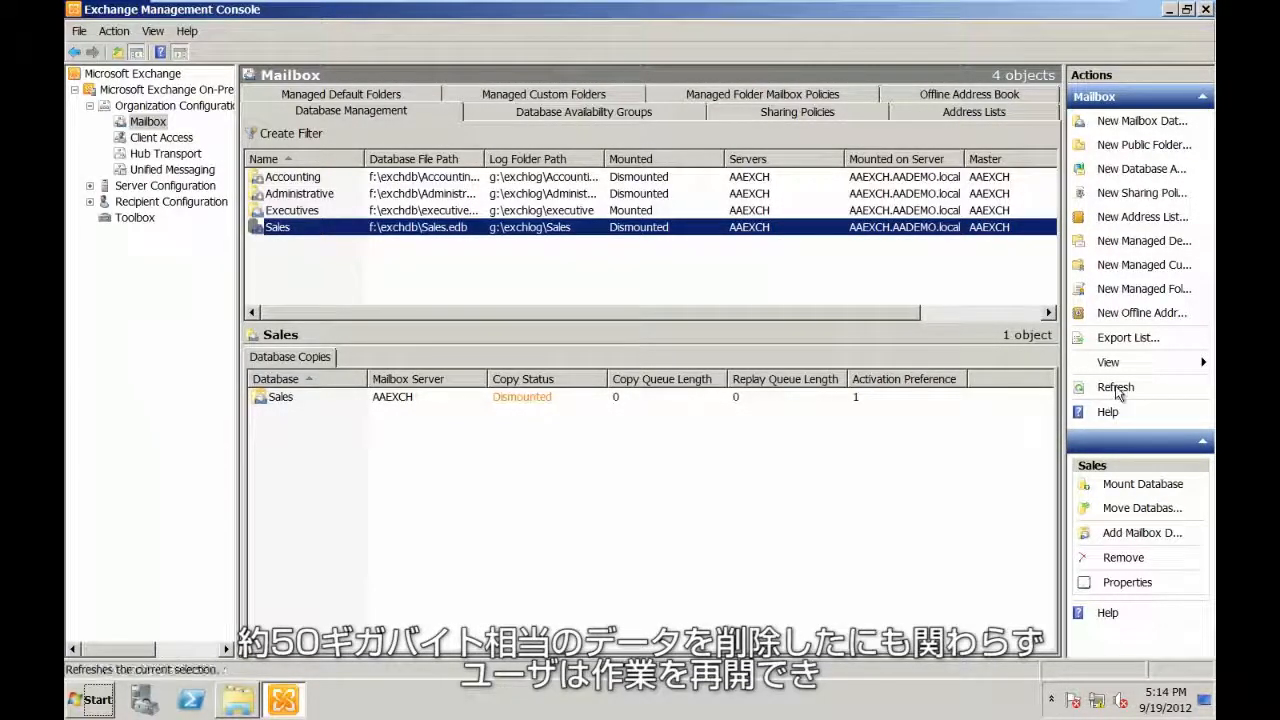
{"action": "left_click", "coordinate": [1117, 391]}
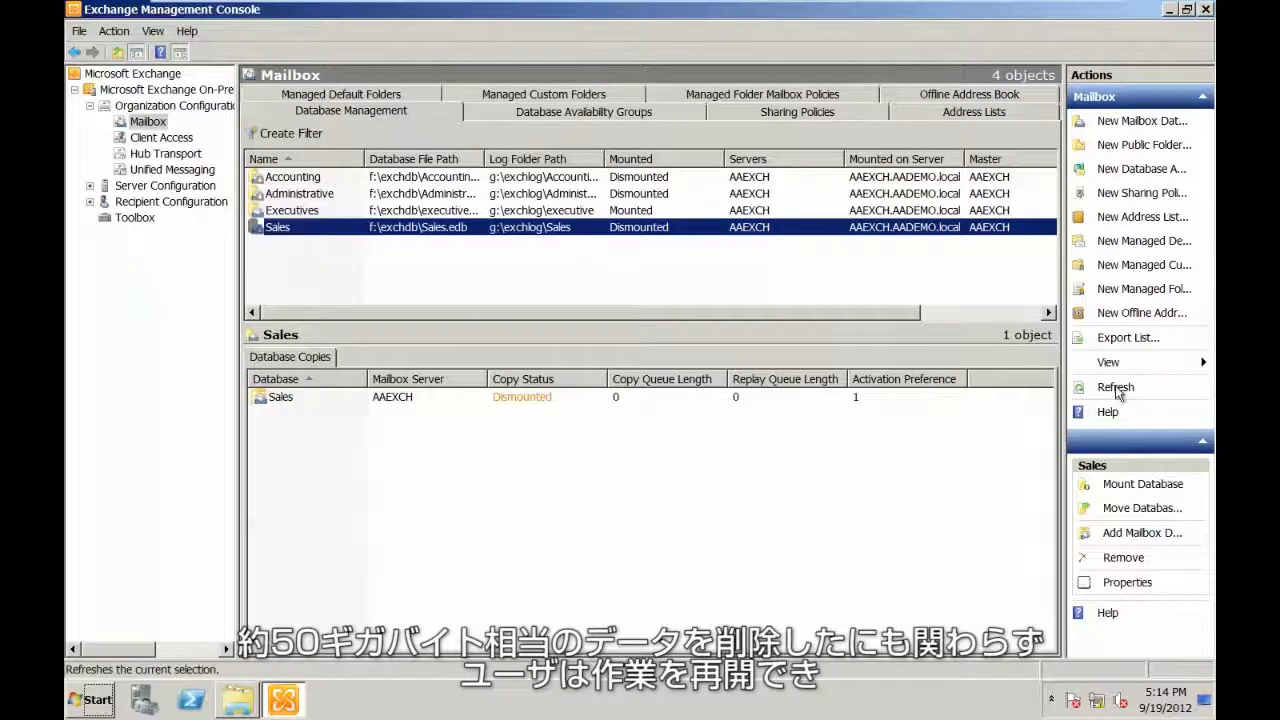
{"action": "left_click", "coordinate": [1117, 391]}
{"action": "left_click", "coordinate": [1117, 391]}
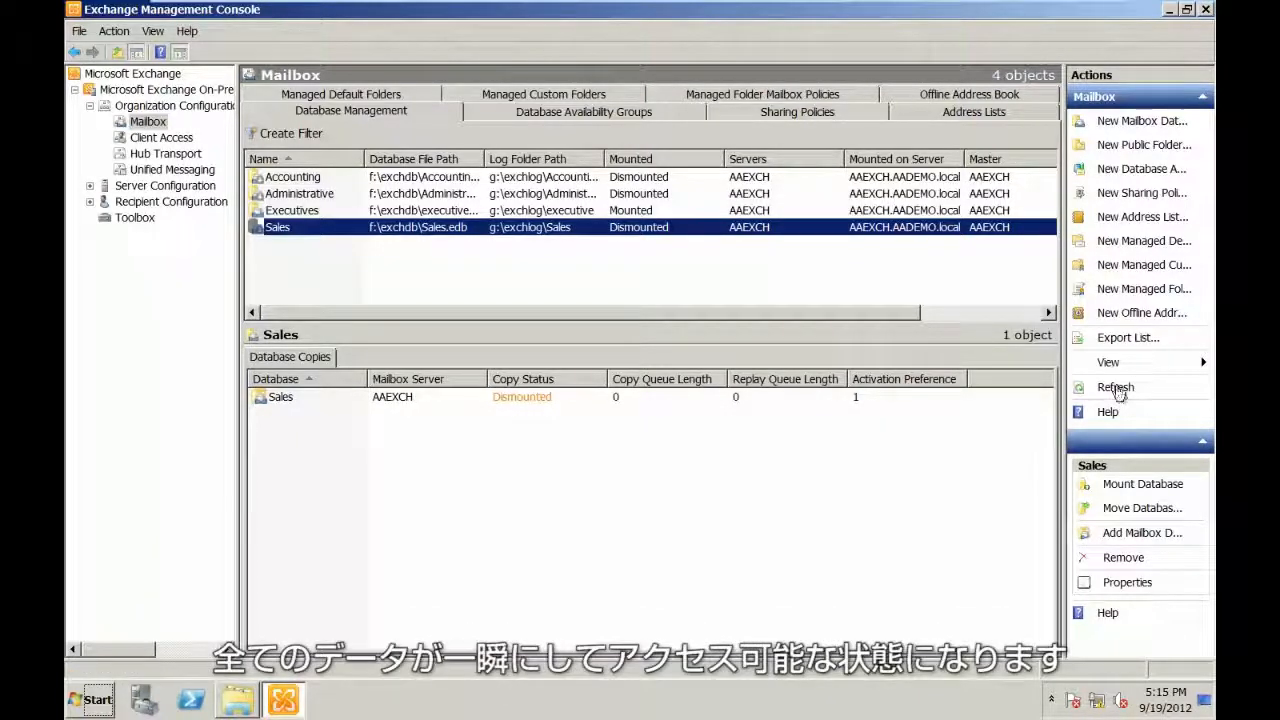
{"action": "left_click", "coordinate": [1117, 391]}
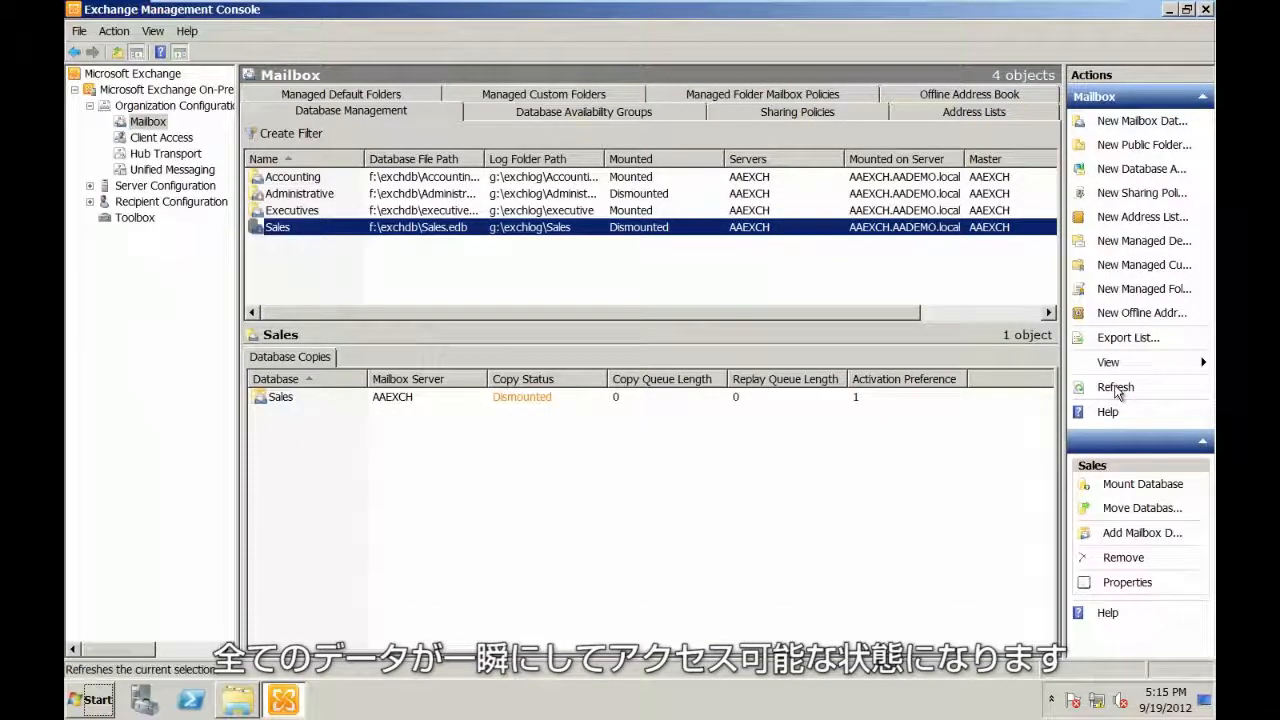
{"action": "left_click", "coordinate": [1117, 391]}
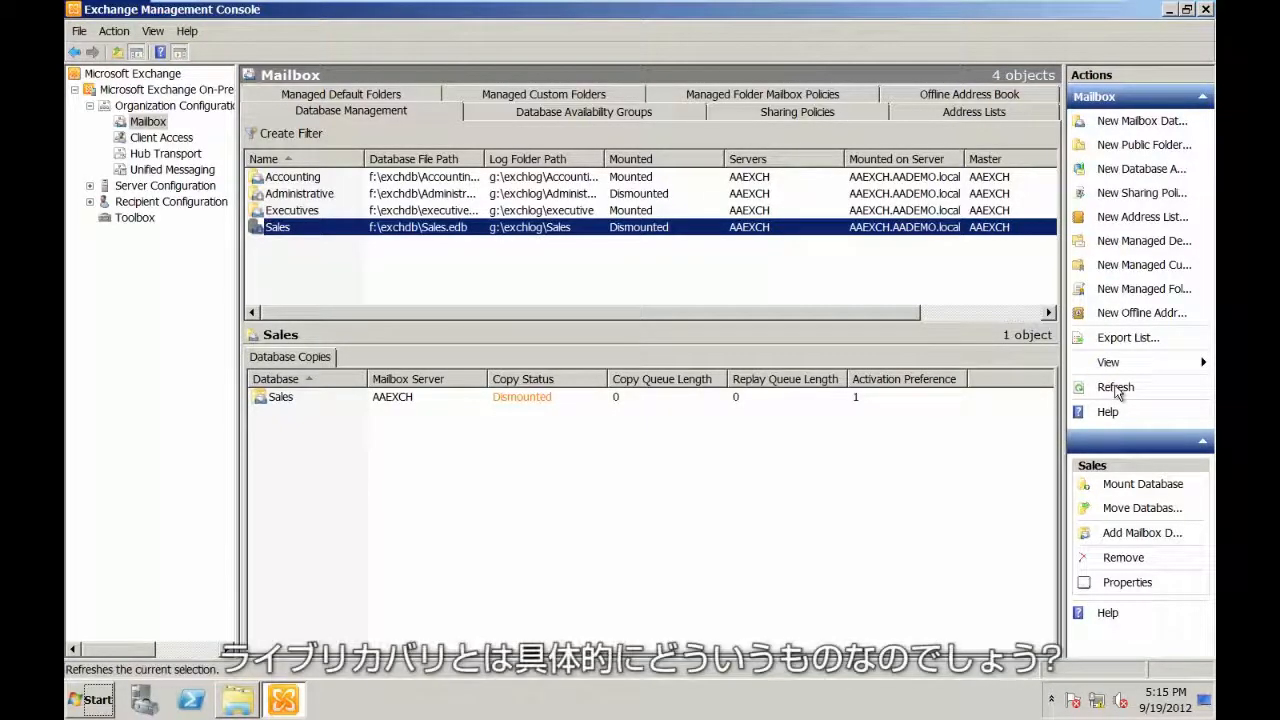
{"action": "left_click", "coordinate": [1117, 391]}
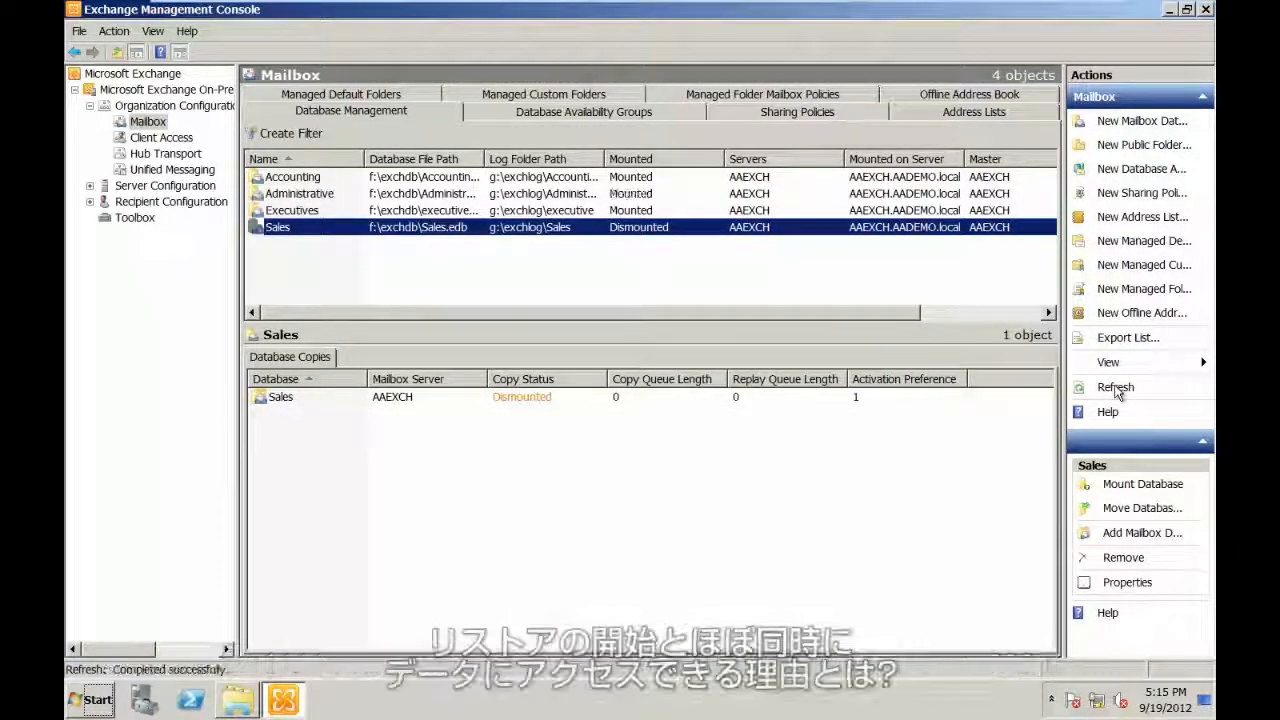
{"action": "left_click", "coordinate": [1117, 391]}
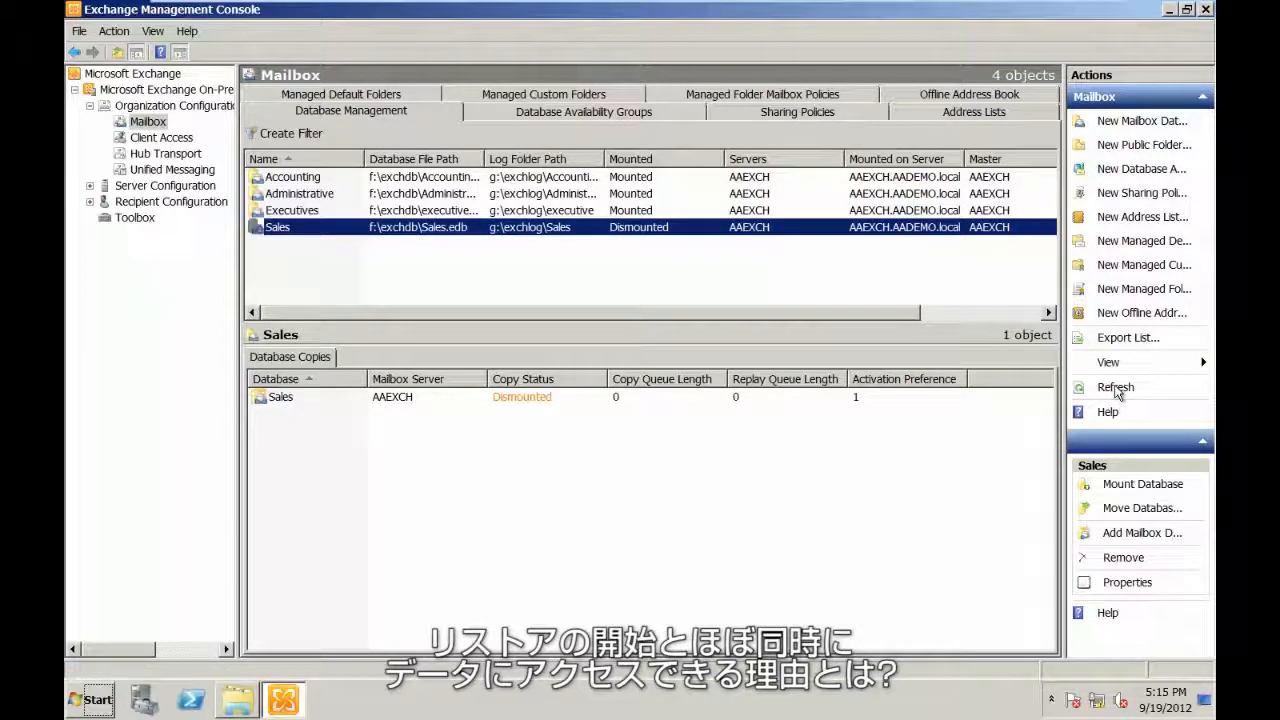
{"action": "left_click", "coordinate": [1117, 391]}
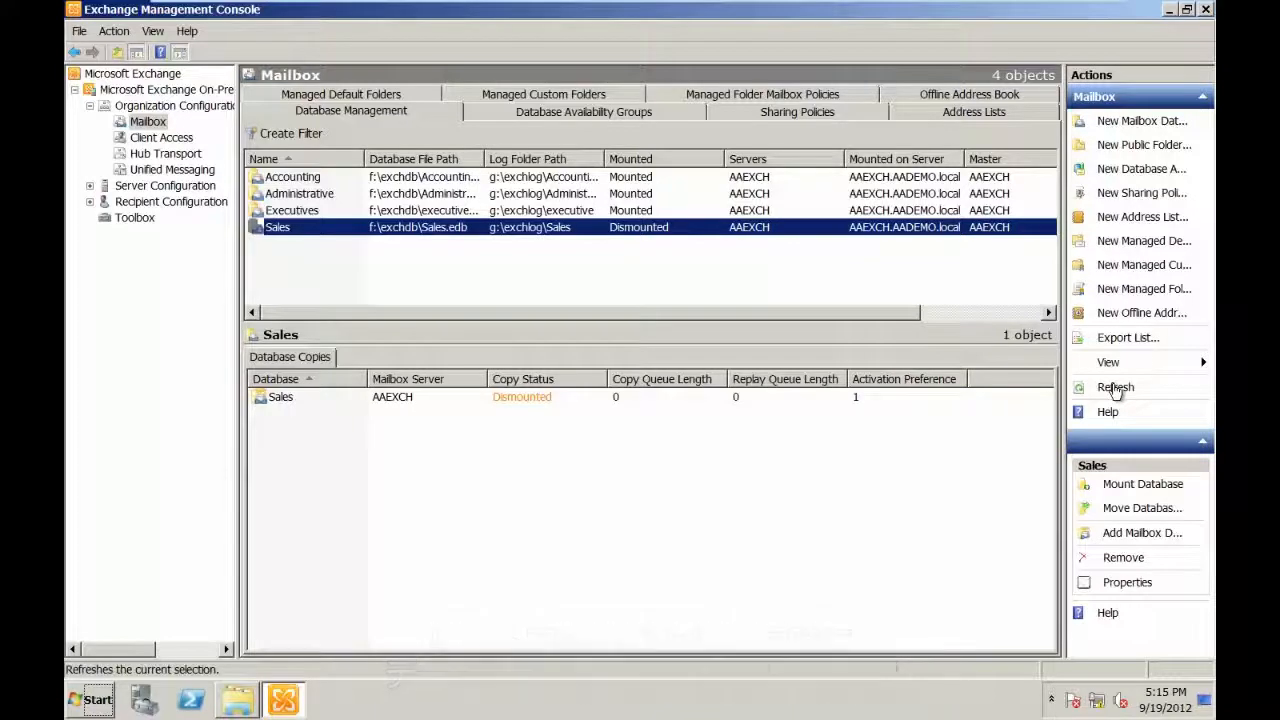
{"action": "left_click", "coordinate": [1112, 391]}
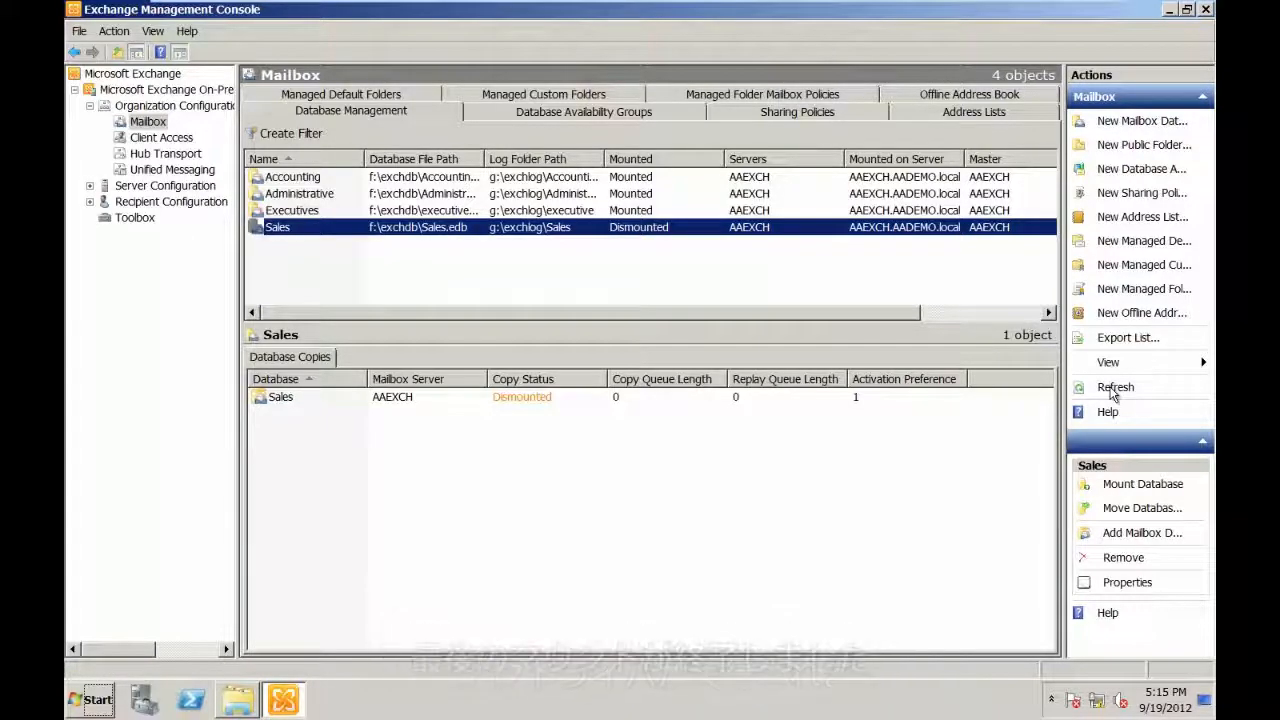
{"action": "left_click", "coordinate": [1112, 393]}
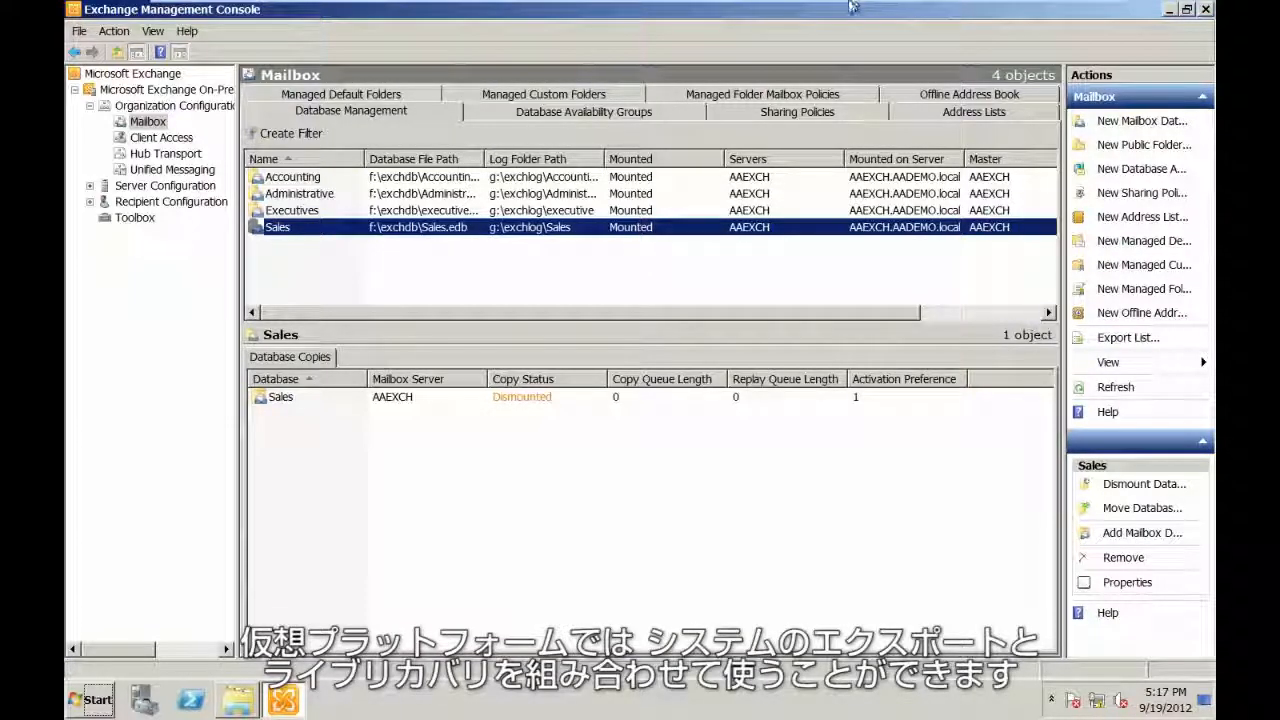
Switch back to the AACore1 virtual machine and close the rollback task monitor to return to the AAEXCH recovery points.
{"action": "mouse_move", "coordinate": [858, 6]}
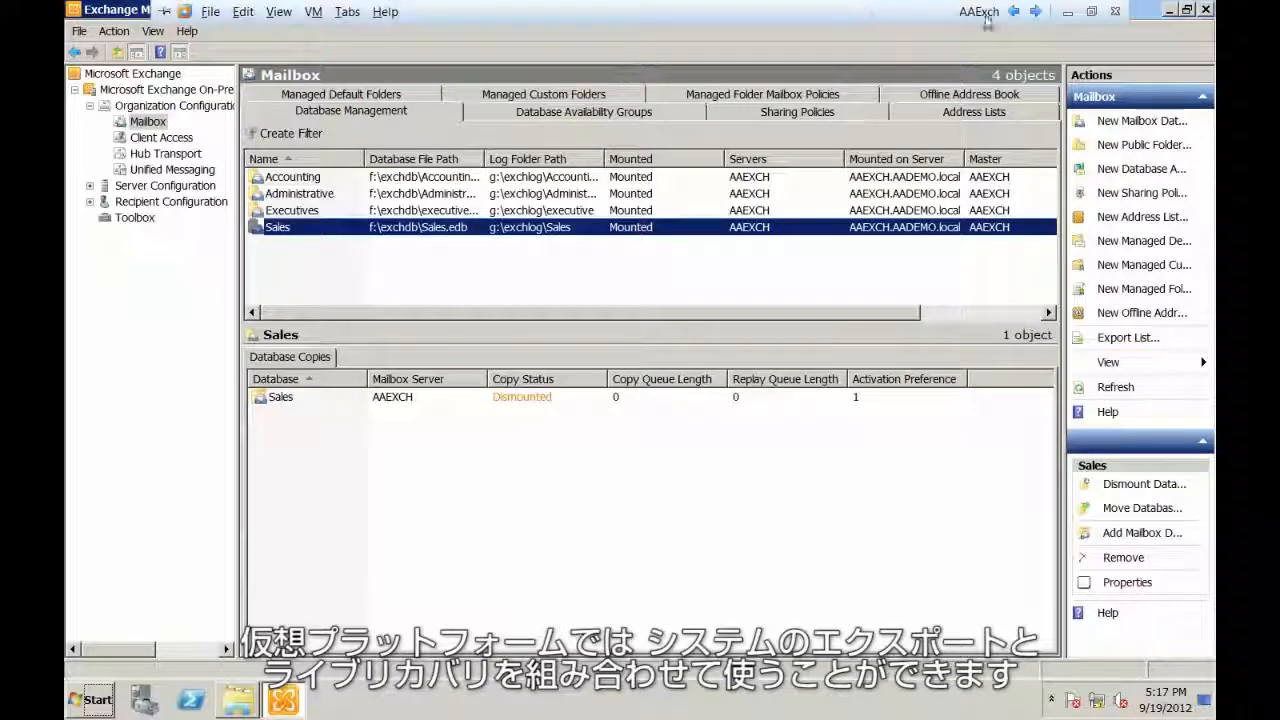
{"action": "left_click", "coordinate": [1013, 11]}
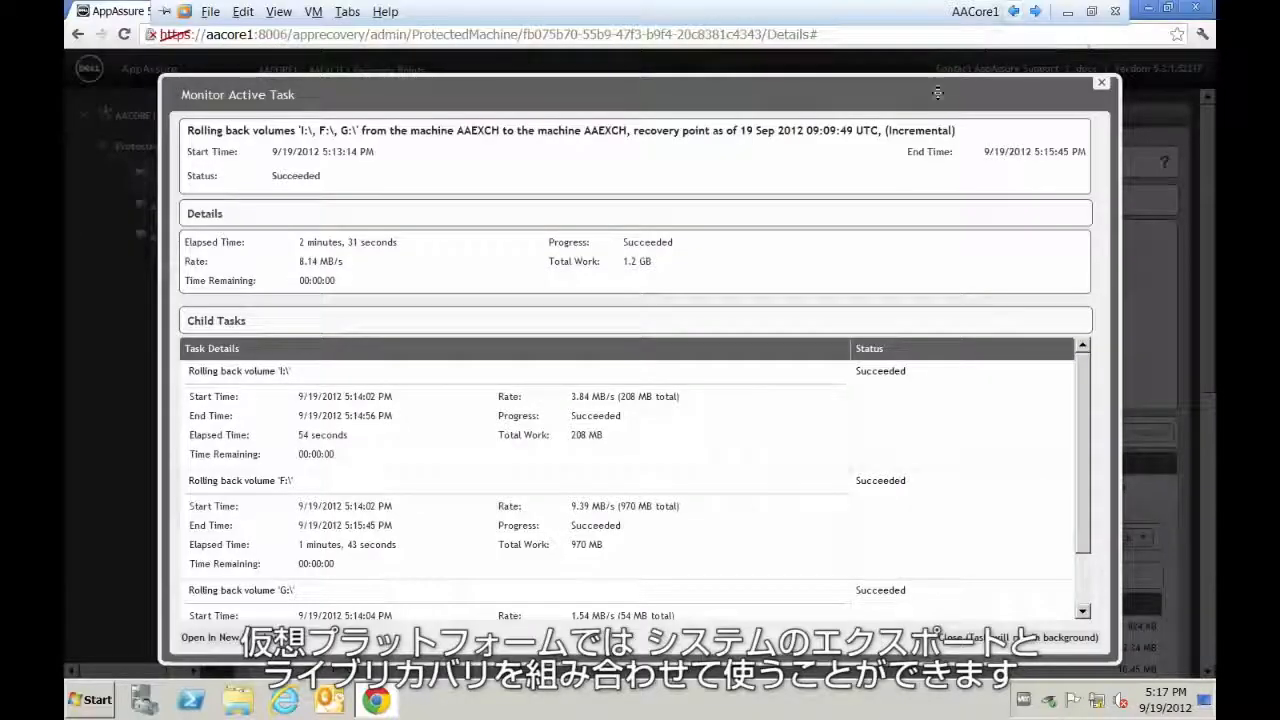
{"action": "left_click", "coordinate": [1102, 84]}
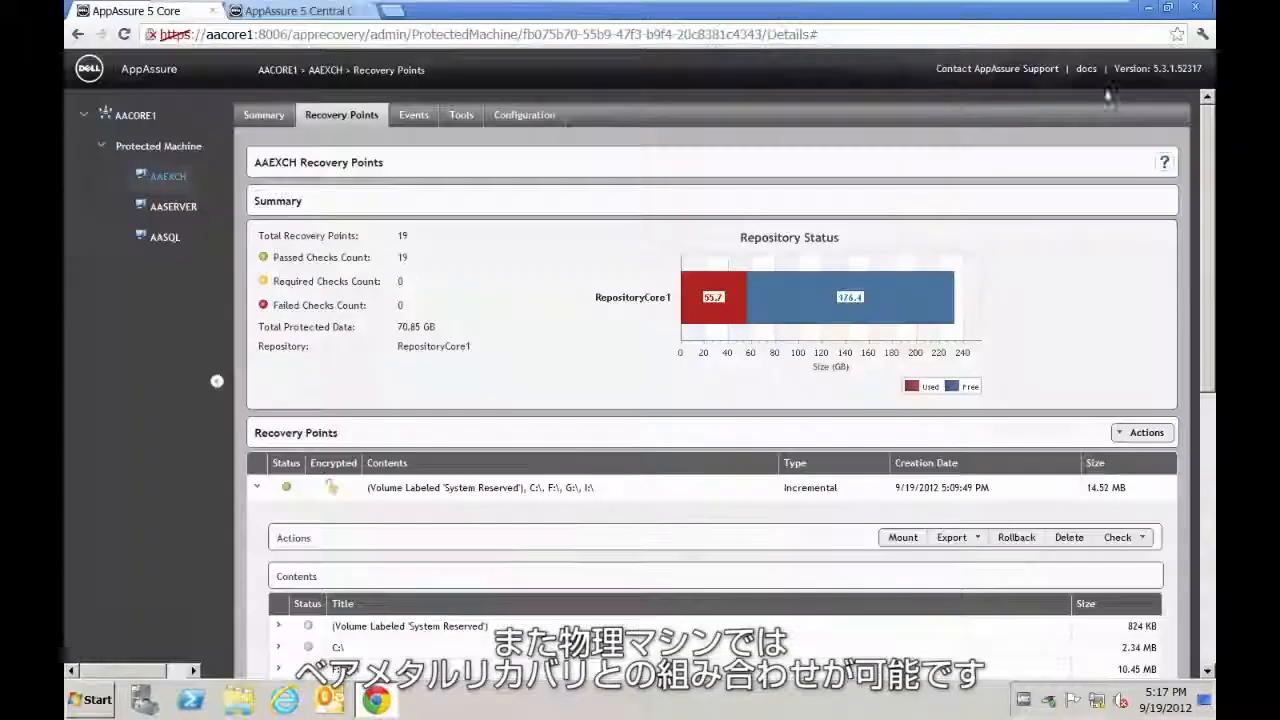